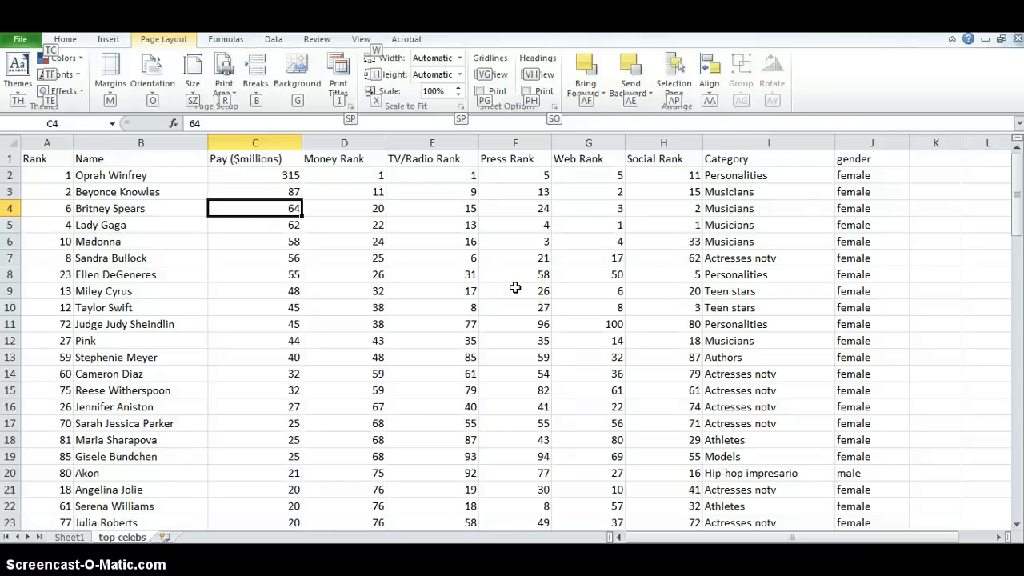
Step: Point out pay, Money Rank and TV/Radio Rank values in the celebrity data
{"action": "key", "text": "Escape"}
{"action": "key", "text": "Escape"}
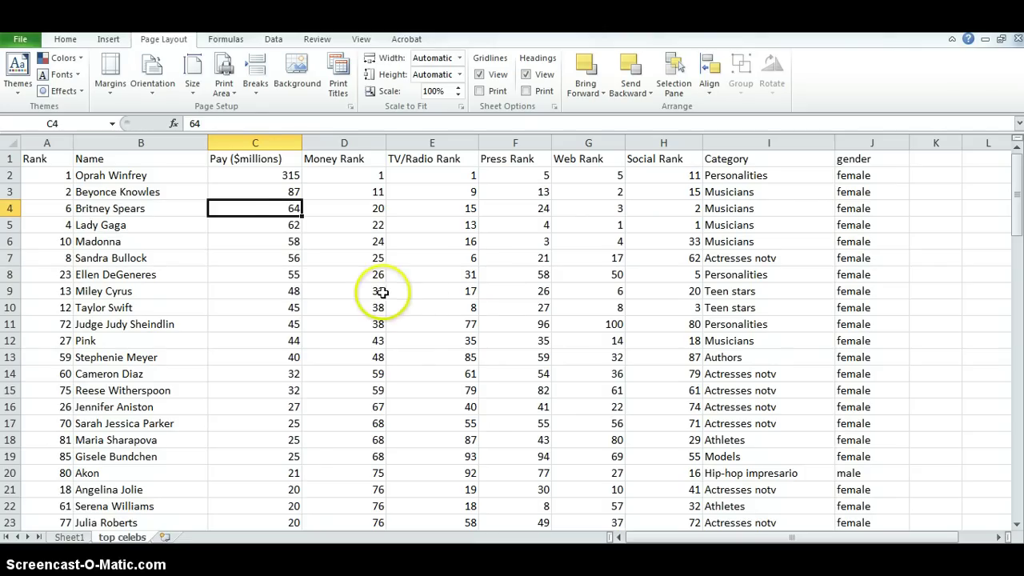
{"action": "left_click", "coordinate": [255, 175]}
{"action": "left_click", "coordinate": [267, 224]}
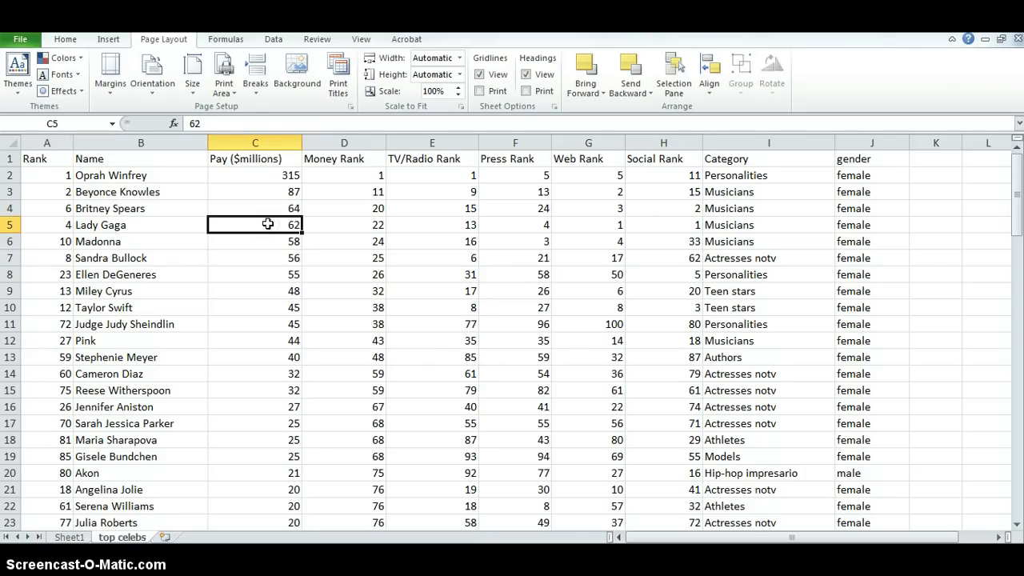
{"action": "left_click", "coordinate": [338, 210]}
{"action": "left_click", "coordinate": [287, 226]}
{"action": "left_click", "coordinate": [275, 245]}
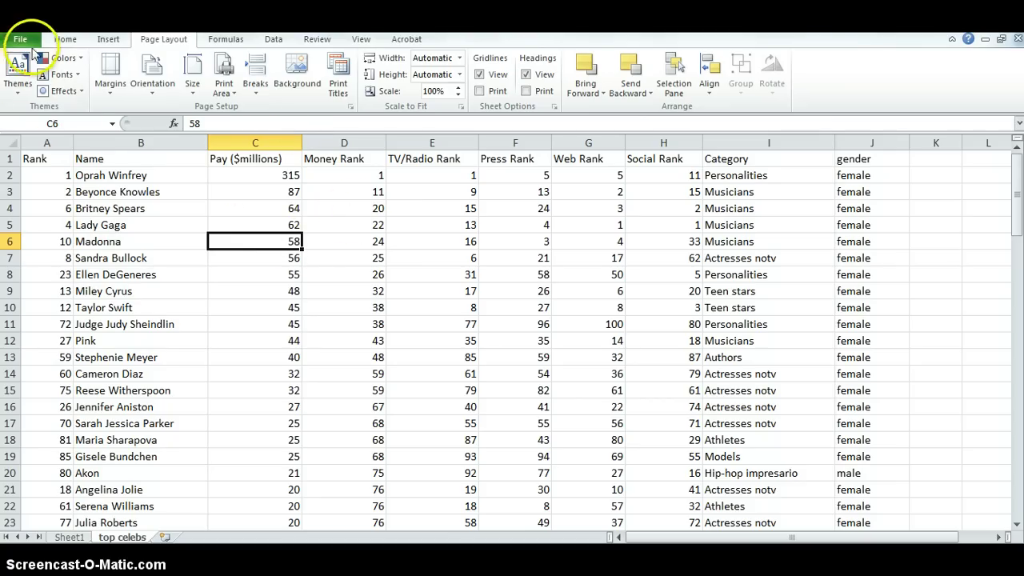
{"action": "left_click", "coordinate": [339, 272]}
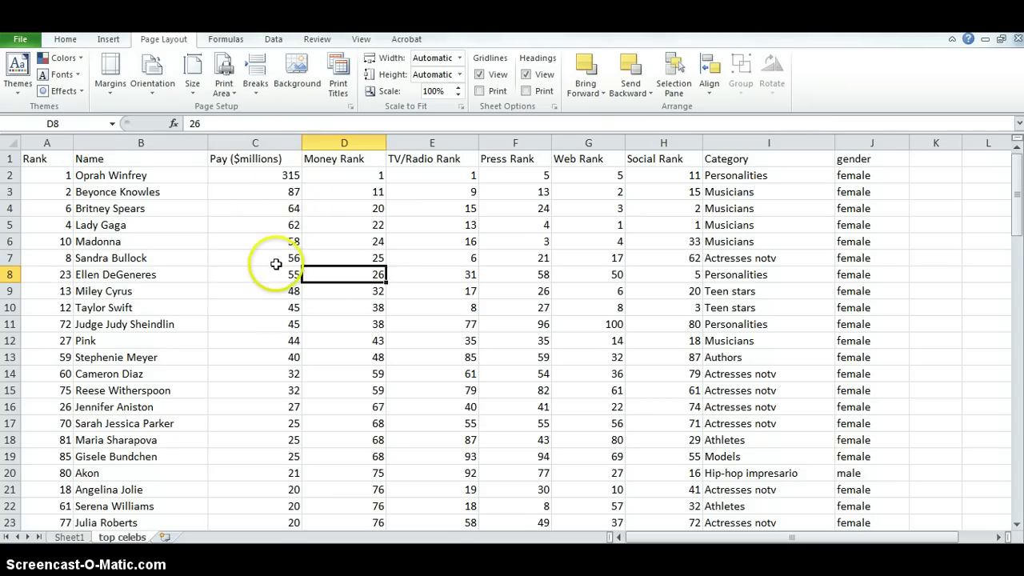
{"action": "left_click", "coordinate": [274, 264]}
{"action": "left_click", "coordinate": [377, 263]}
{"action": "left_click", "coordinate": [411, 291]}
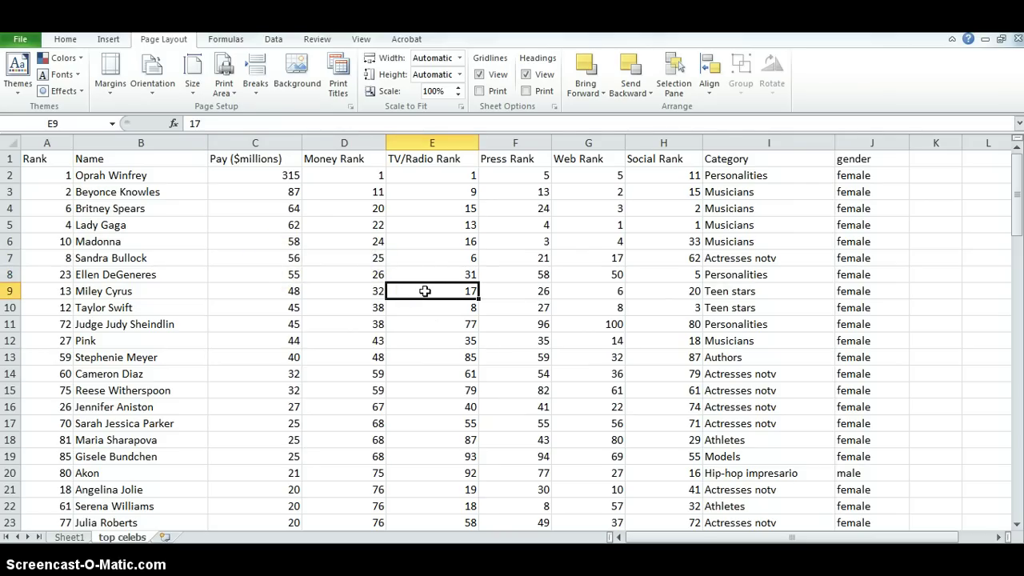
{"action": "left_click", "coordinate": [422, 301]}
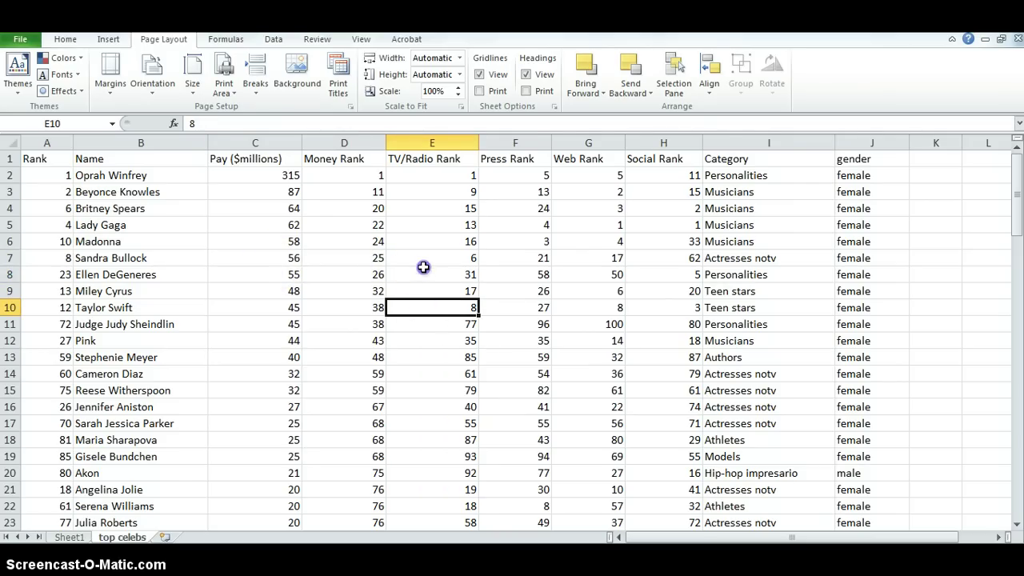
{"action": "left_click_drag", "start_coordinate": [422, 273], "coordinate": [424, 291]}
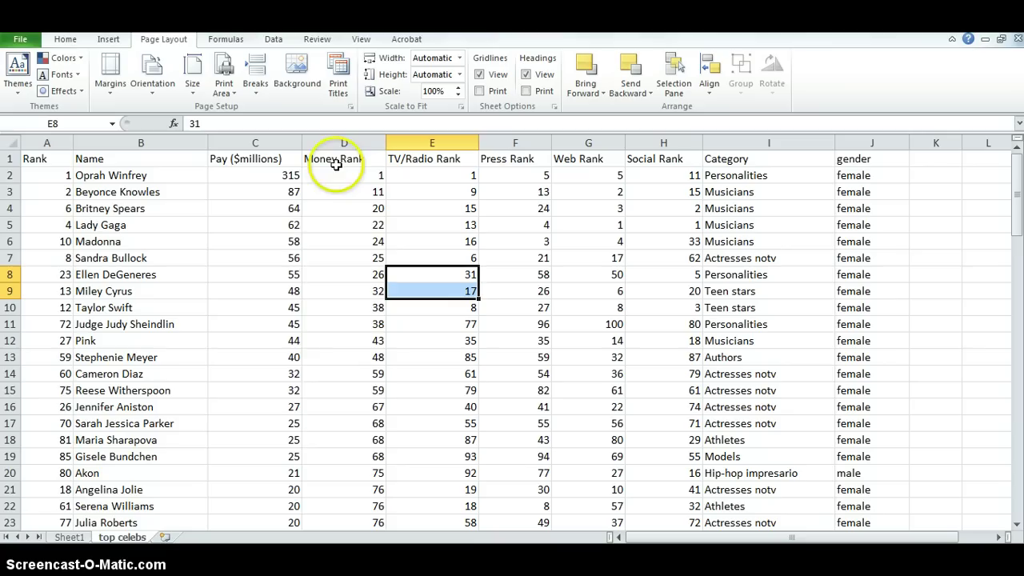
Step: Try making a table from the Money Rank column alone, then abandon it
{"action": "left_click", "coordinate": [347, 141]}
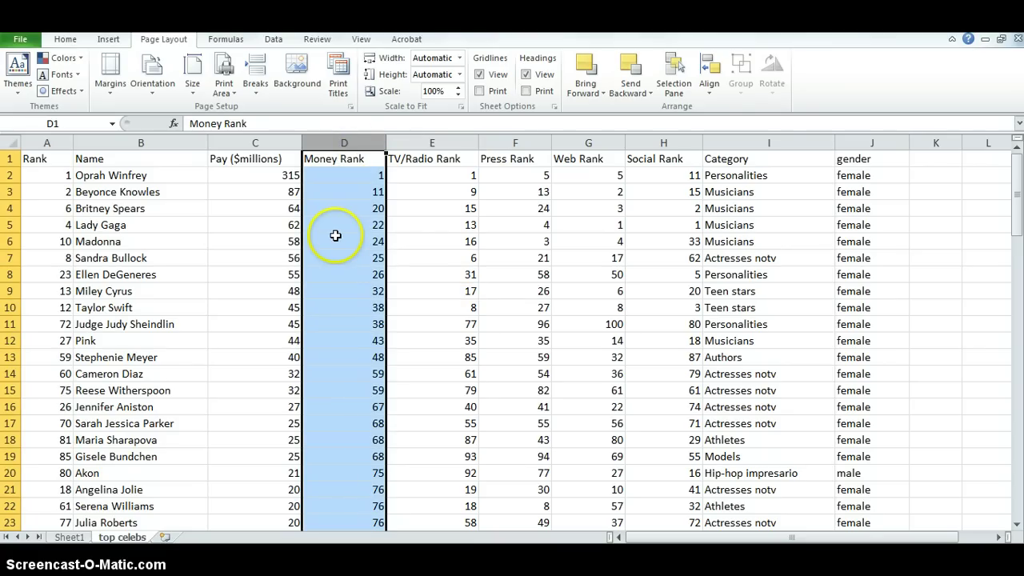
{"action": "key", "text": "ctrl+t"}
{"action": "left_click_drag", "start_coordinate": [376, 196], "coordinate": [495, 203]}
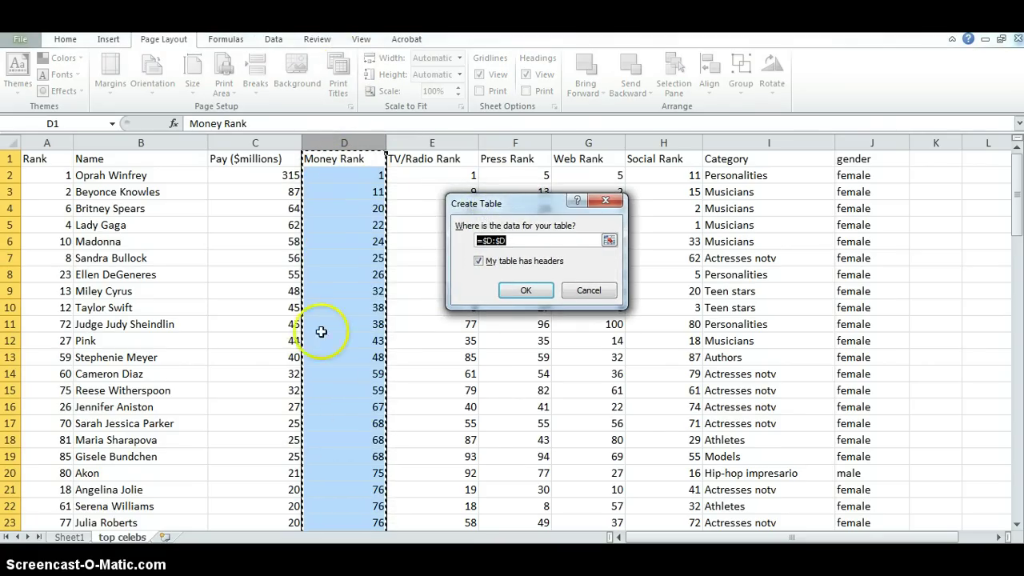
{"action": "left_click", "coordinate": [571, 290]}
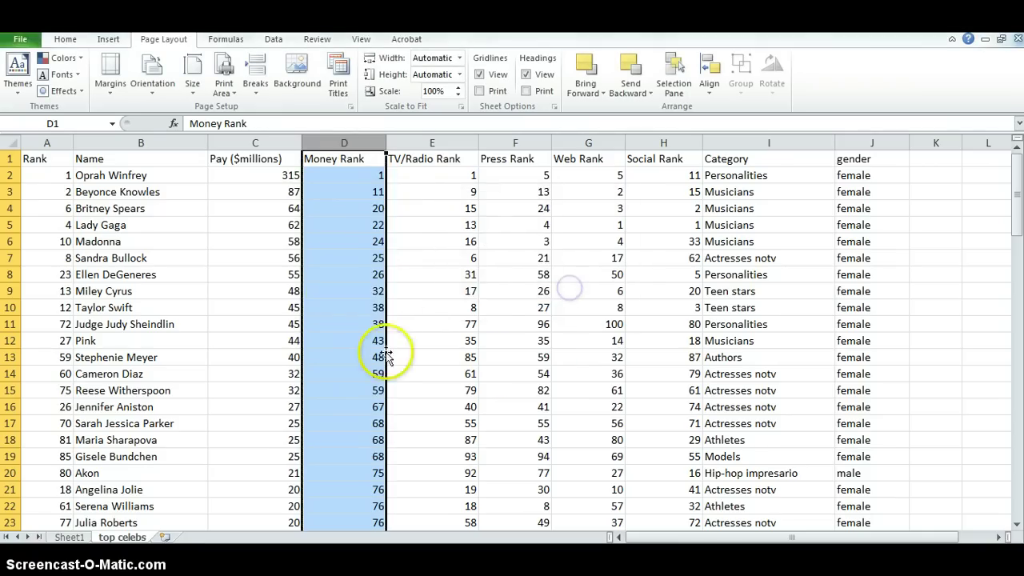
Step: Check that the proposed table range $A$1:$J$101 runs from A1 to J101, then cancel
{"action": "left_click", "coordinate": [398, 291]}
{"action": "key", "text": "ctrl+t"}
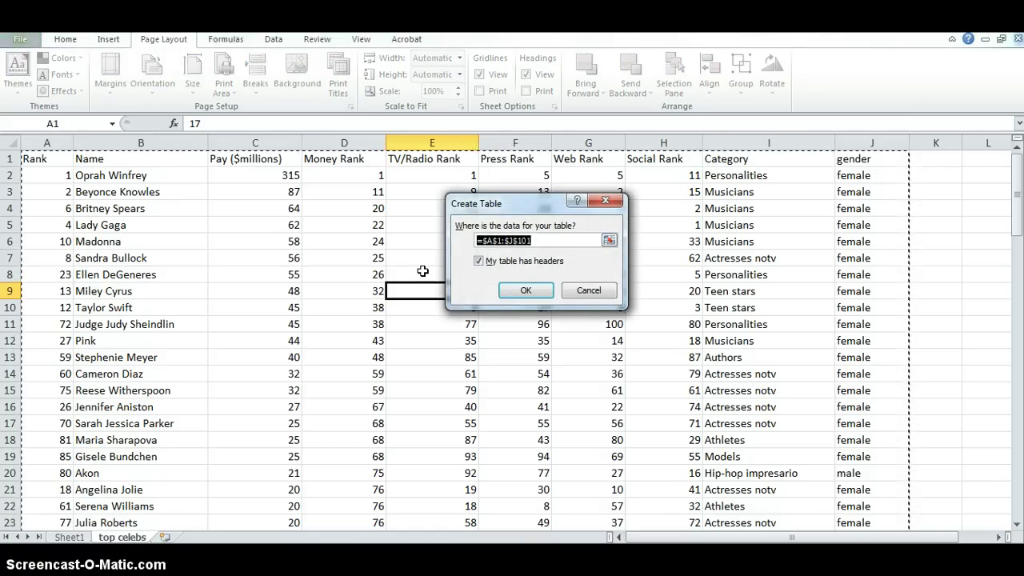
{"action": "left_click_drag", "start_coordinate": [504, 206], "coordinate": [517, 156]}
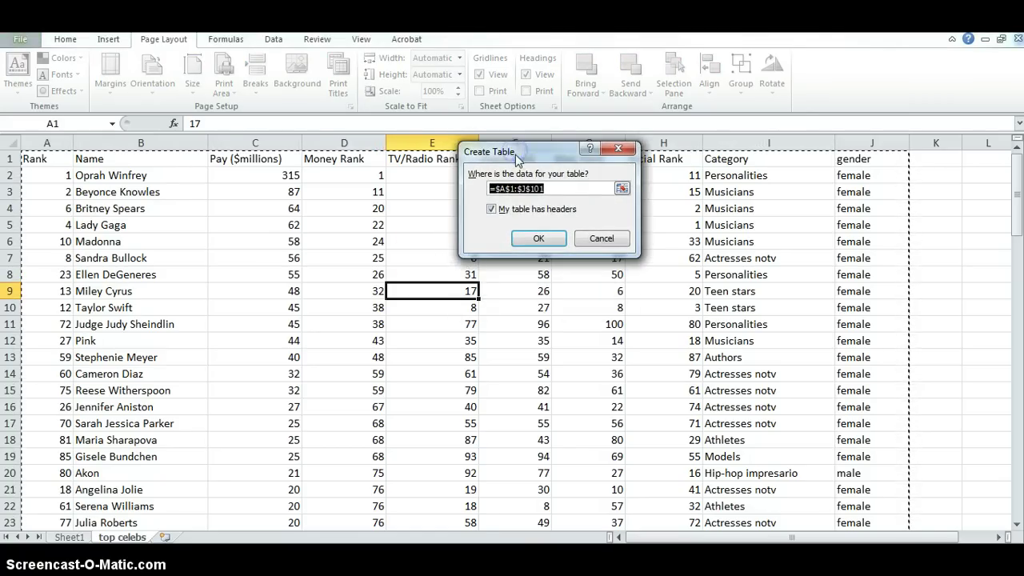
{"action": "left_click", "coordinate": [561, 188]}
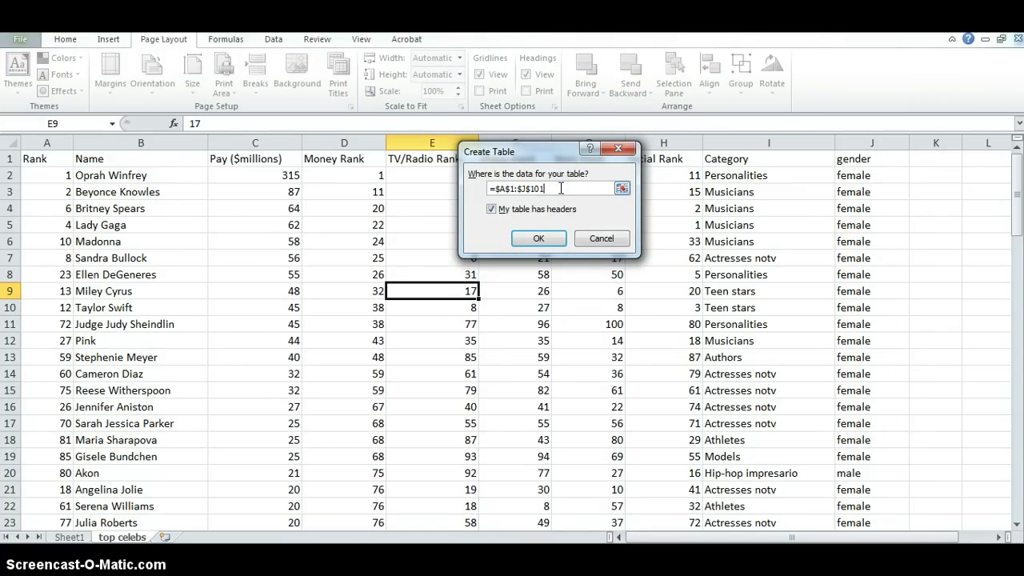
{"action": "left_click_drag", "start_coordinate": [561, 188], "coordinate": [480, 188]}
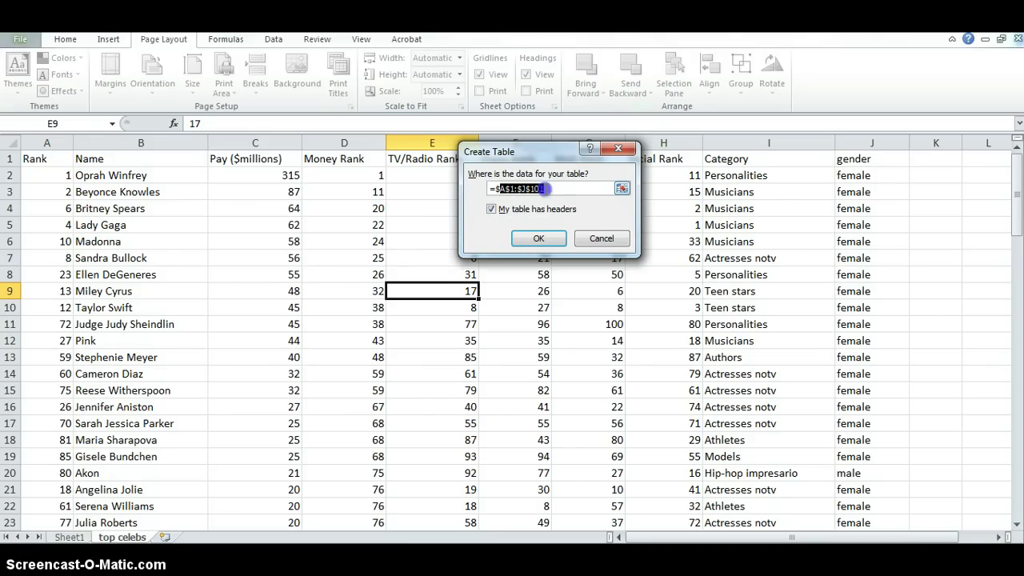
{"action": "left_click", "coordinate": [543, 188]}
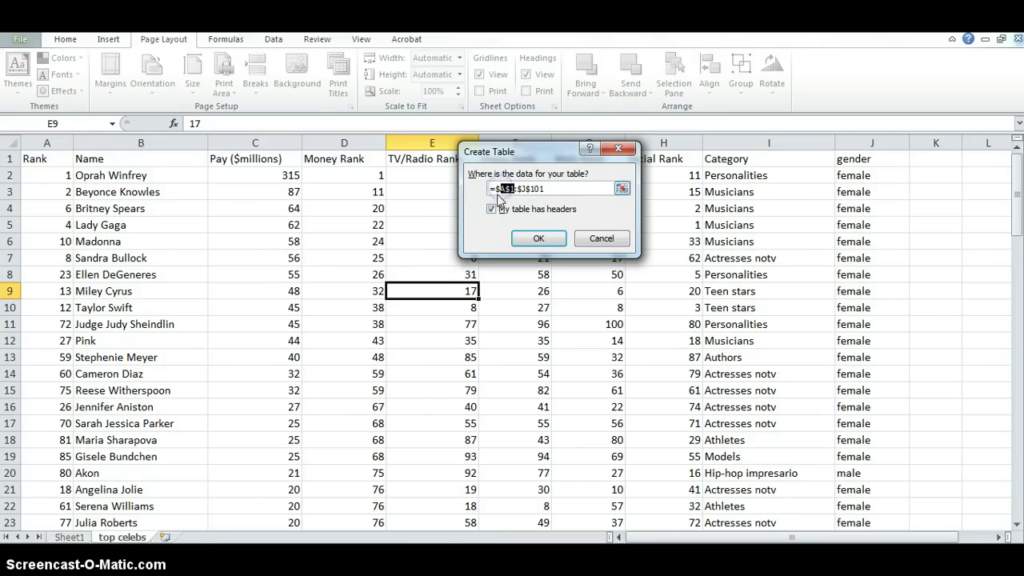
{"action": "left_click", "coordinate": [48, 164]}
{"action": "left_click", "coordinate": [519, 188]}
{"action": "left_click", "coordinate": [541, 188]}
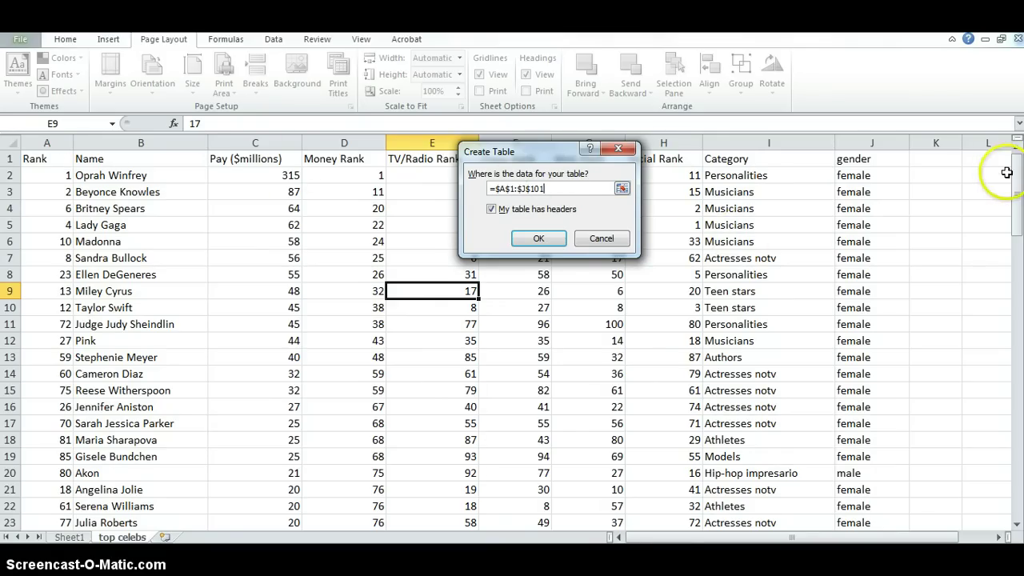
{"action": "left_click_drag", "start_coordinate": [1017, 192], "coordinate": [1018, 439]}
{"action": "left_click", "coordinate": [1017, 524]}
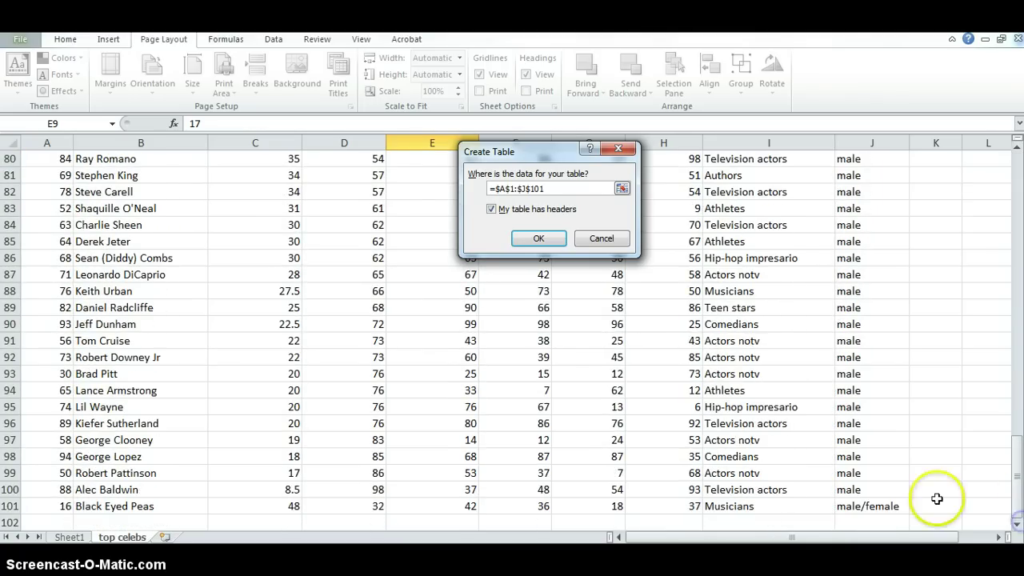
{"action": "left_click", "coordinate": [871, 505]}
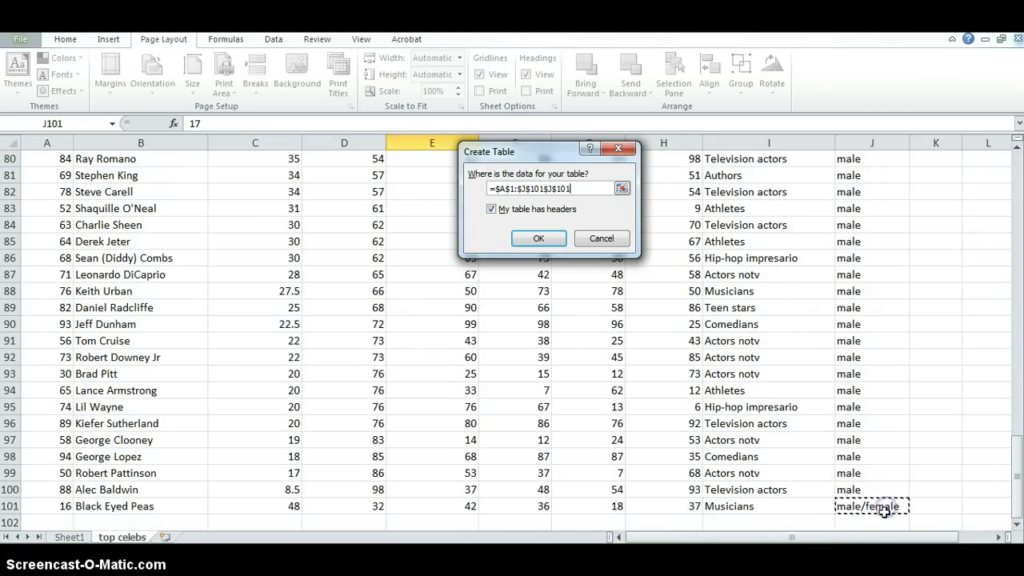
{"action": "left_click", "coordinate": [601, 239]}
Step: From a cell inside the data, convert A1:J101 into a table with headers
{"action": "left_click_drag", "start_coordinate": [1017, 424], "coordinate": [1018, 156]}
{"action": "left_click", "coordinate": [592, 233]}
{"action": "left_click", "coordinate": [592, 274]}
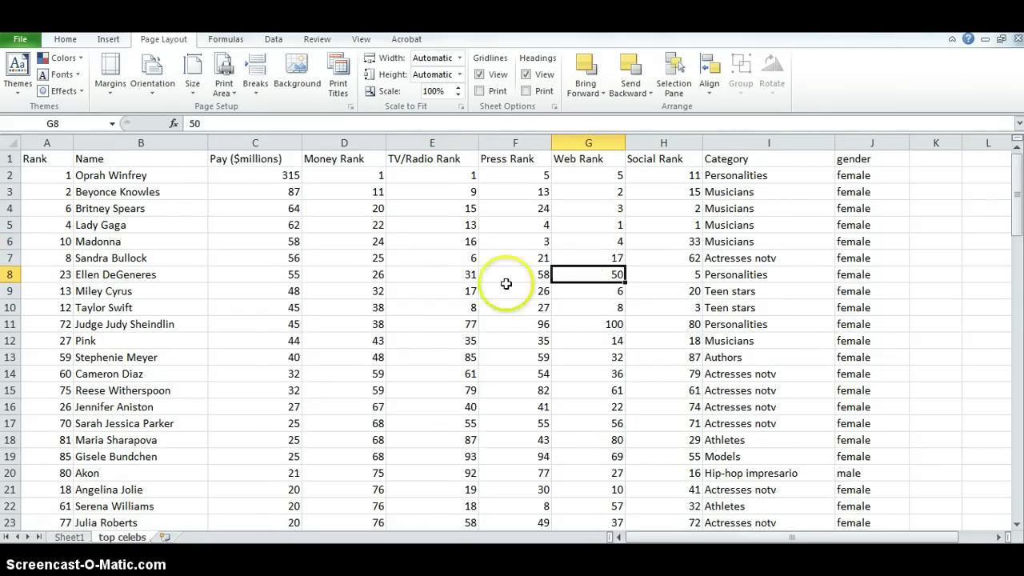
{"action": "left_click", "coordinate": [460, 276]}
{"action": "left_click", "coordinate": [435, 304]}
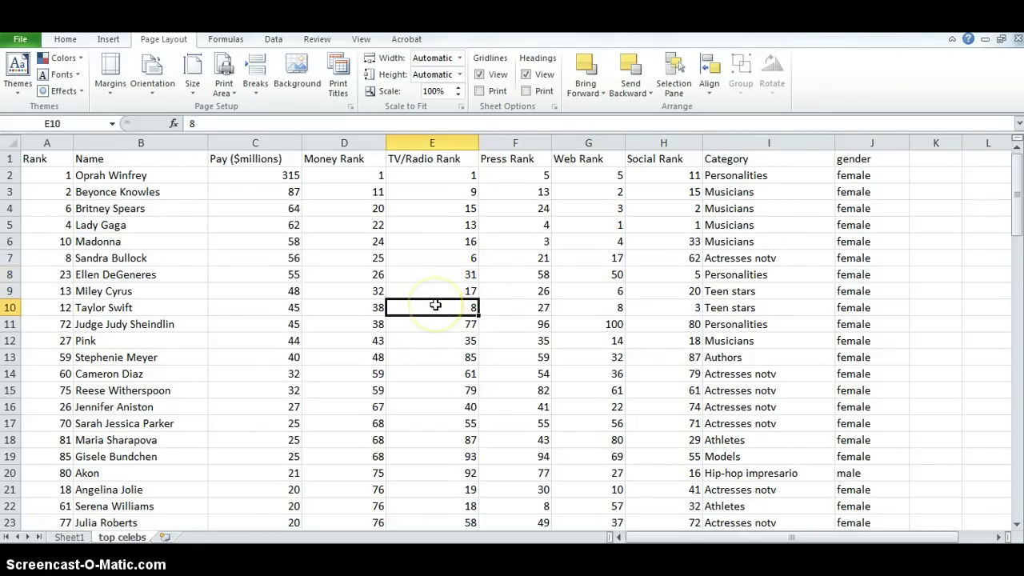
{"action": "key", "text": "ctrl+t"}
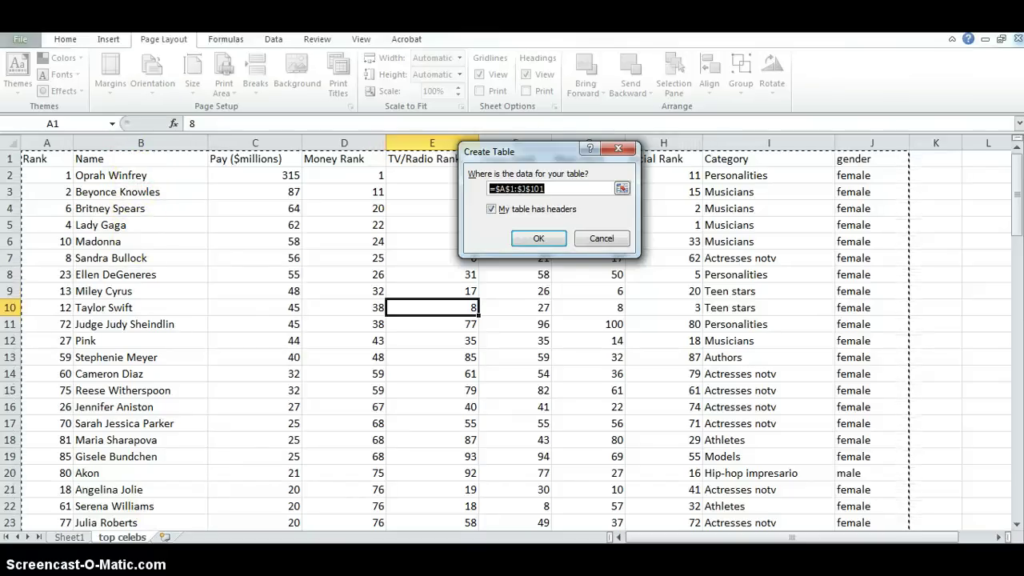
{"action": "left_click", "coordinate": [116, 357]}
{"action": "left_click", "coordinate": [601, 240]}
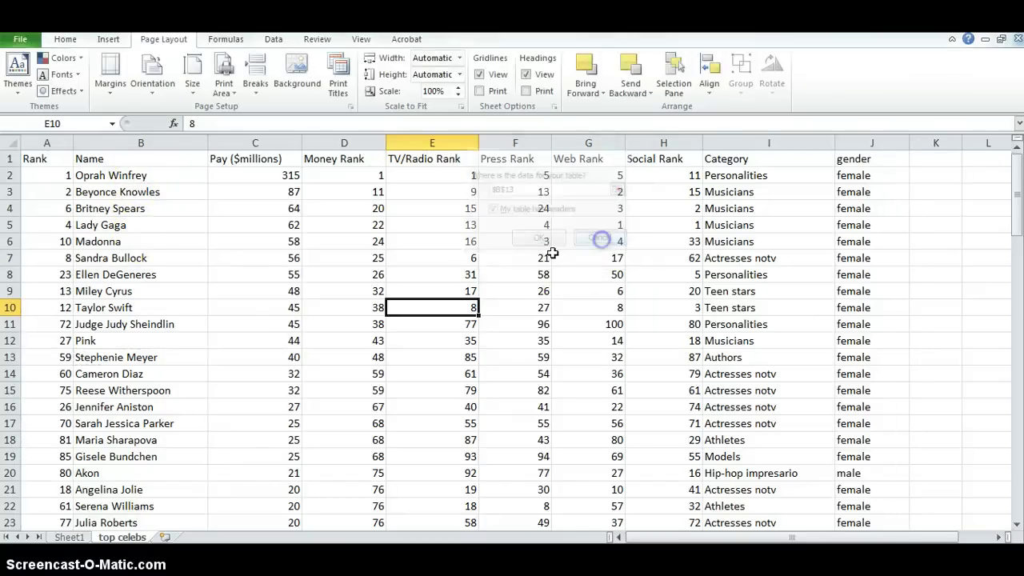
{"action": "left_click", "coordinate": [486, 259]}
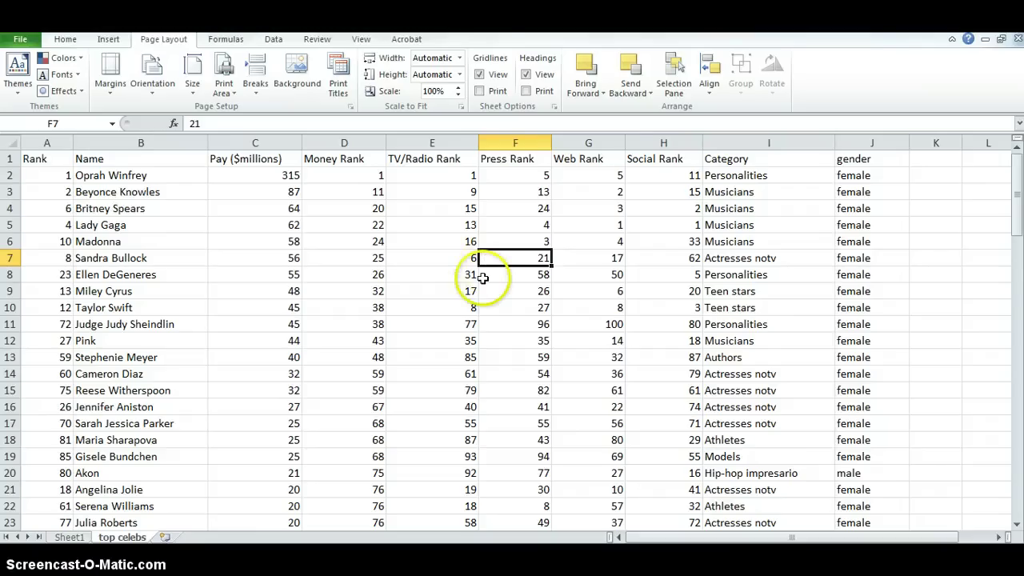
{"action": "key", "text": "ctrl+t"}
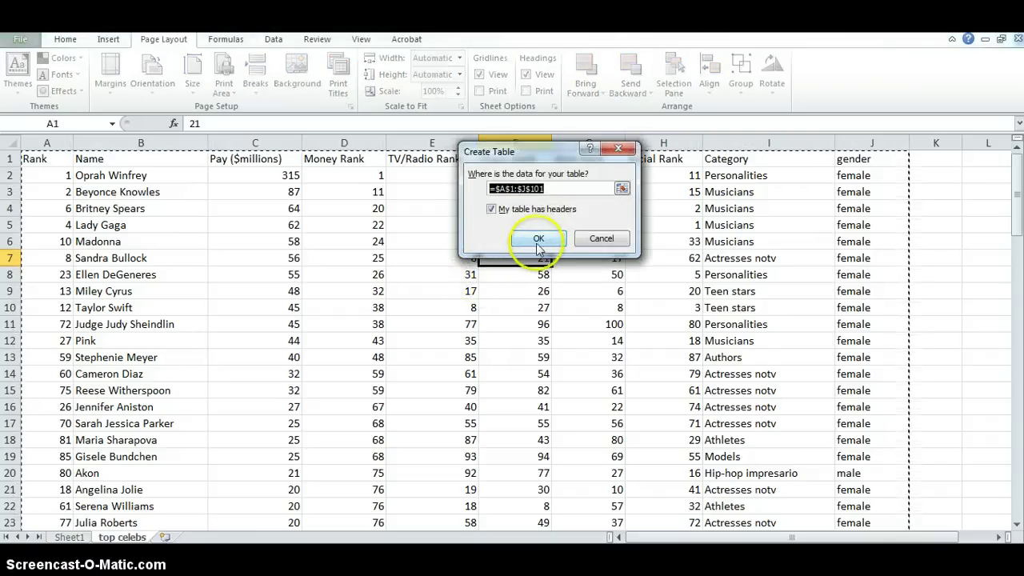
{"action": "left_click", "coordinate": [528, 237]}
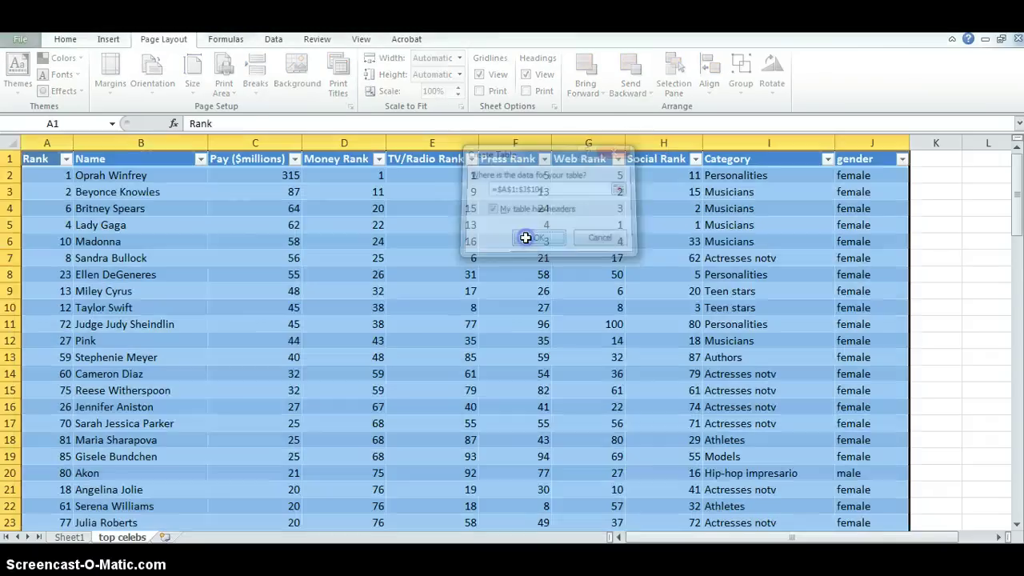
{"action": "left_click", "coordinate": [428, 242]}
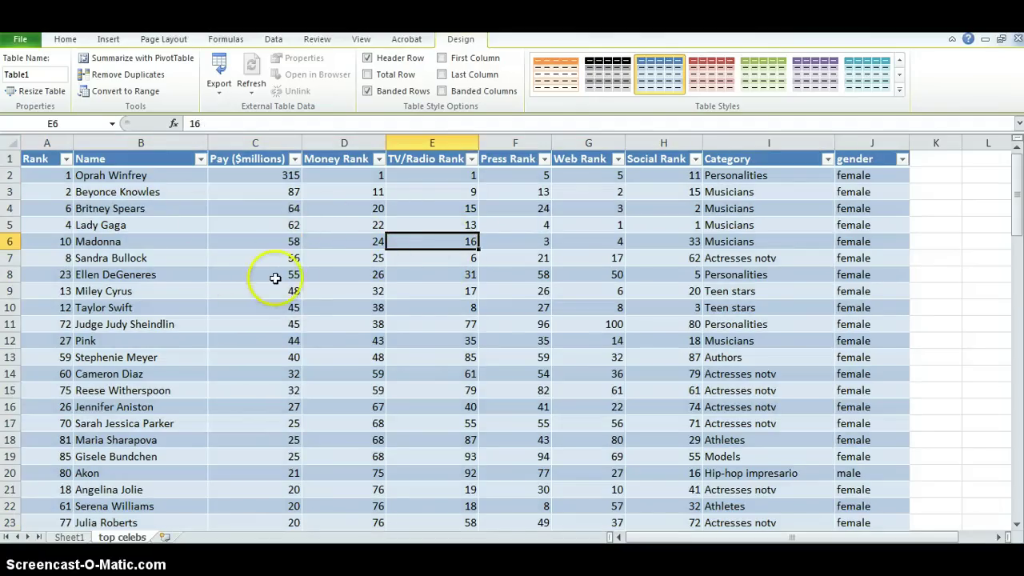
Step: Rename the table from Table1 to 'celebs' in the Table Name box
{"action": "left_click", "coordinate": [198, 242]}
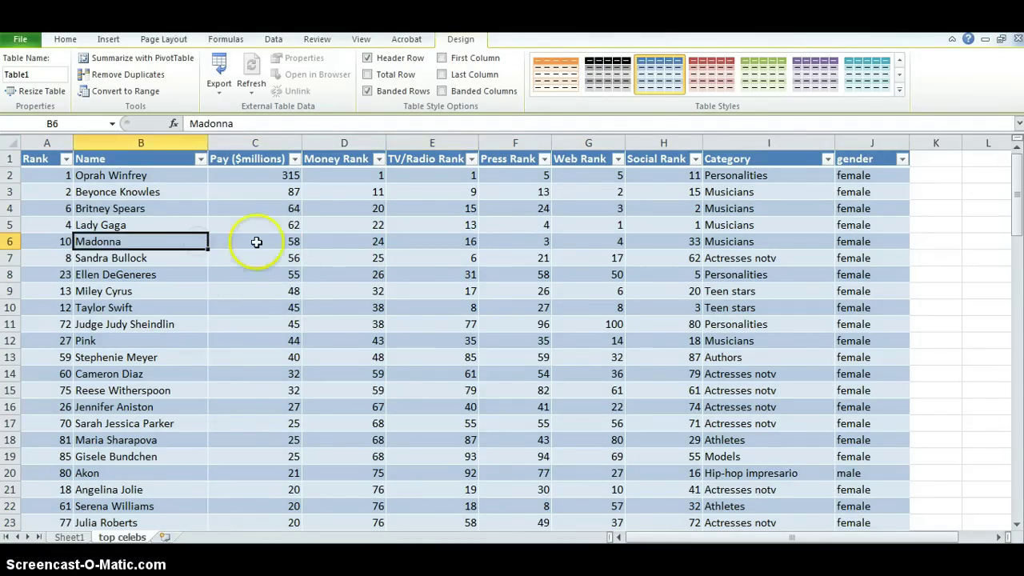
{"action": "key", "text": "Right"}
{"action": "key", "text": "Right"}
{"action": "key", "text": "Down"}
{"action": "left_click", "coordinate": [44, 75]}
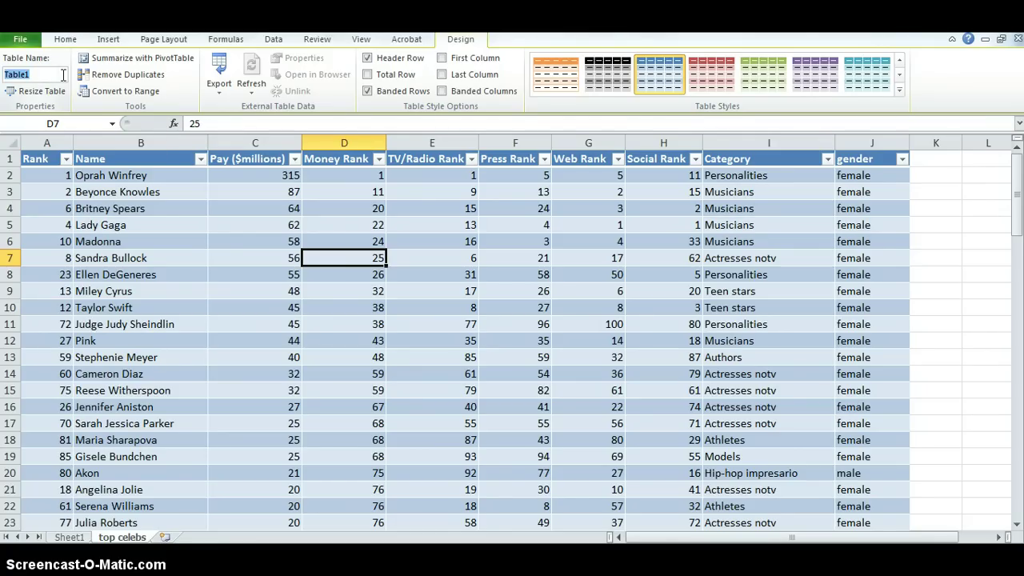
{"action": "type", "text": "celebs"}
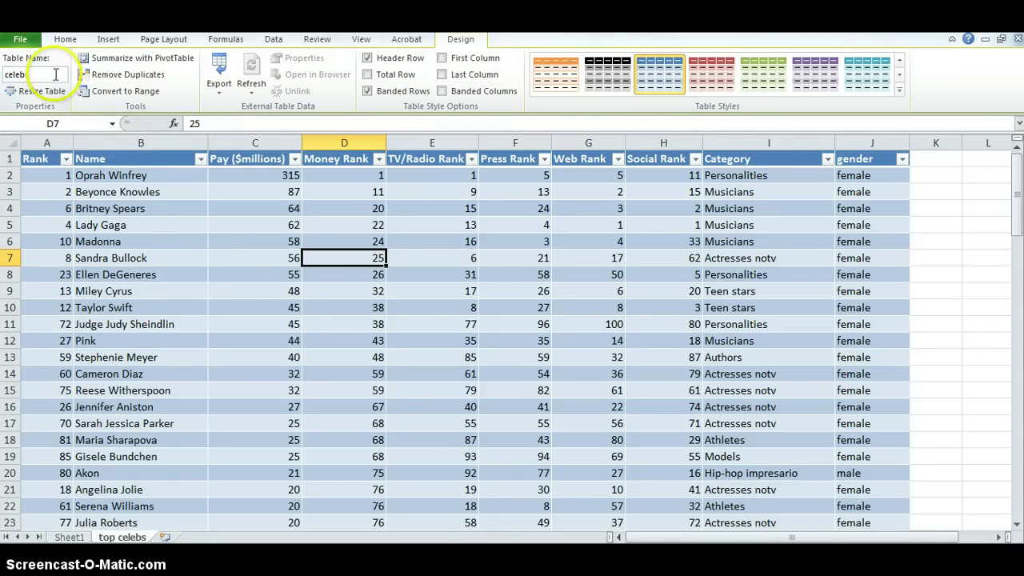
{"action": "left_click", "coordinate": [361, 208]}
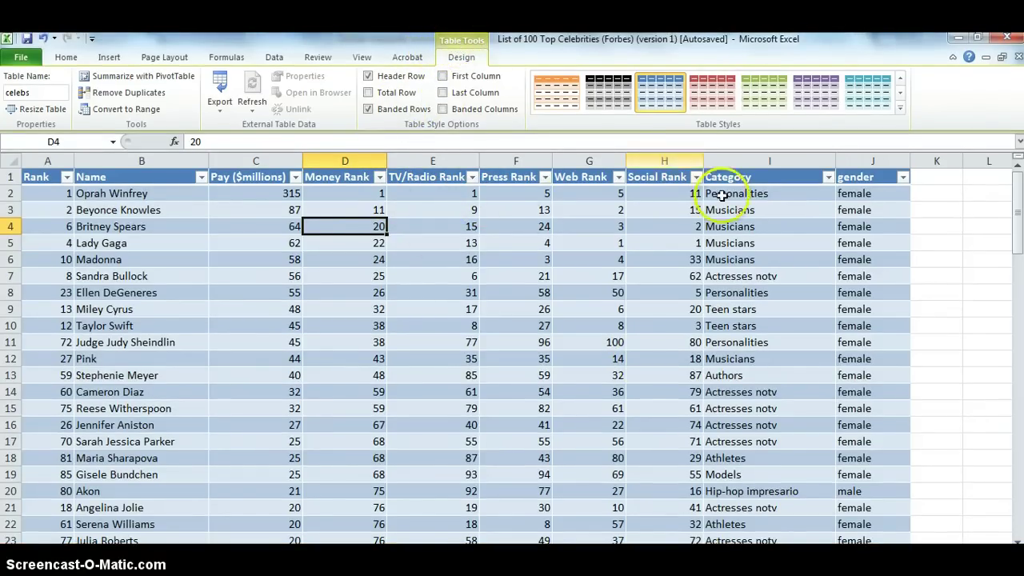
{"action": "left_click", "coordinate": [968, 308]}
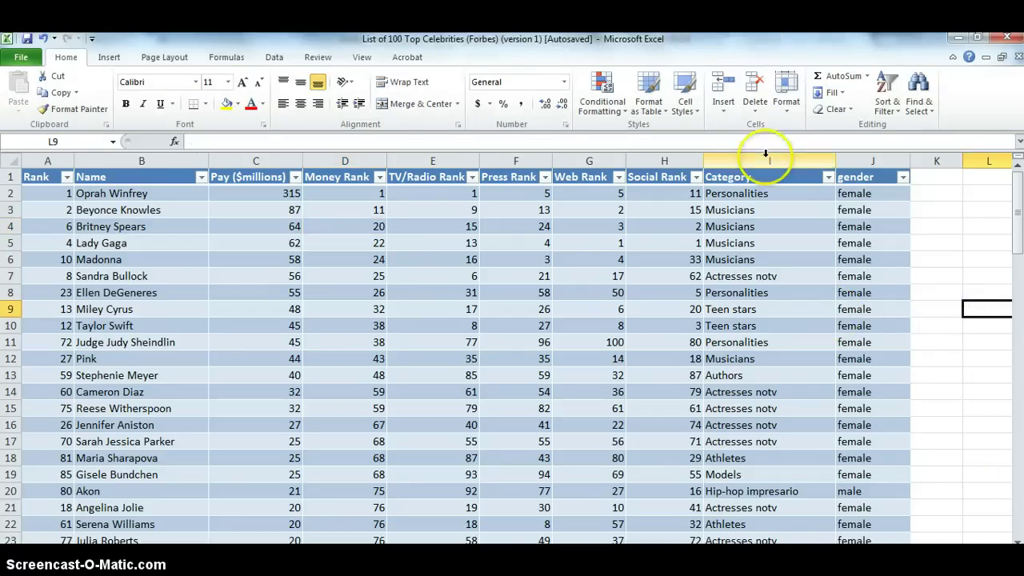
{"action": "left_click", "coordinate": [589, 274]}
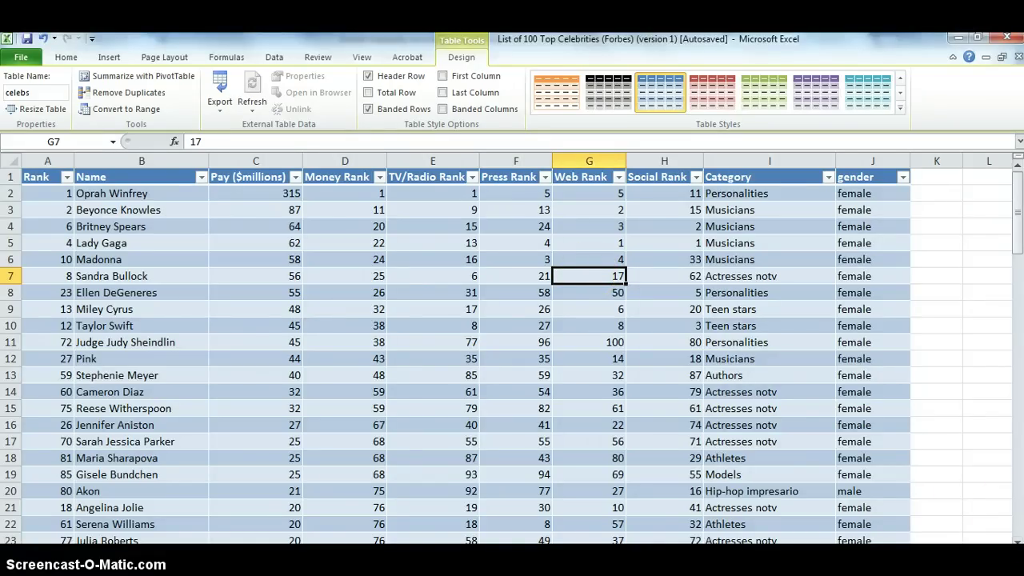
{"action": "scroll", "coordinate": [1008, 544], "scroll_direction": "down", "scroll_amount": 1}
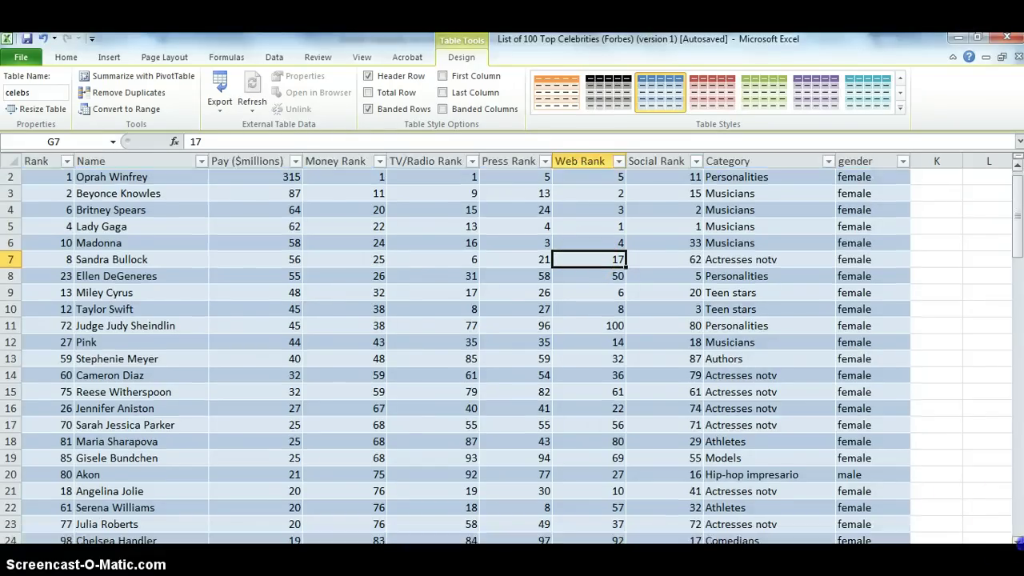
{"action": "left_click", "coordinate": [423, 213]}
{"action": "left_click", "coordinate": [256, 259]}
{"action": "left_click", "coordinate": [280, 241]}
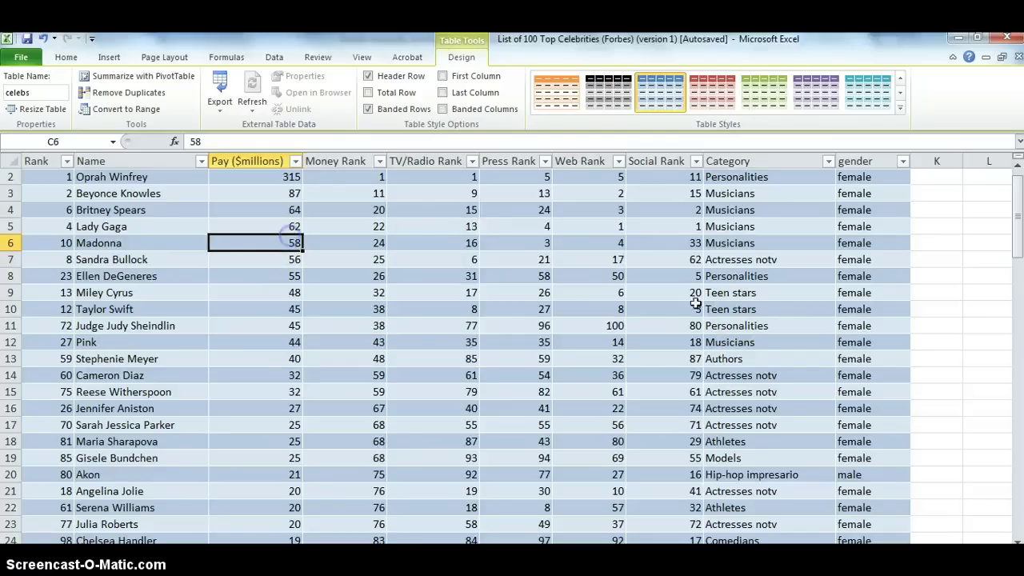
Step: Summarize the celebs table as a PivotTable placed on a new worksheet
{"action": "left_click", "coordinate": [166, 77]}
{"action": "left_click_drag", "start_coordinate": [535, 120], "coordinate": [446, 137]}
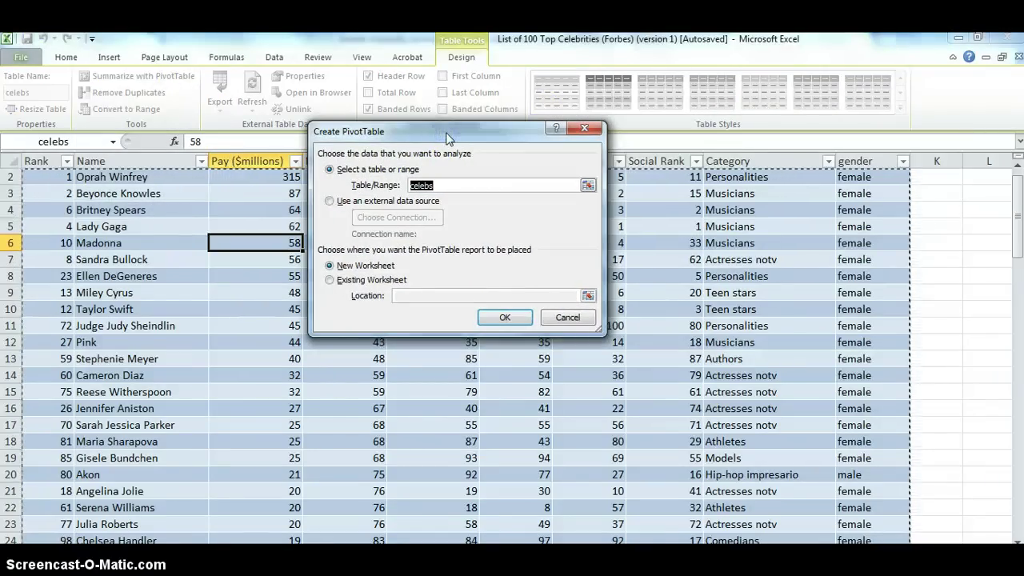
{"action": "left_click", "coordinate": [441, 182]}
{"action": "left_click_drag", "start_coordinate": [440, 182], "coordinate": [380, 178]}
{"action": "left_click", "coordinate": [355, 270]}
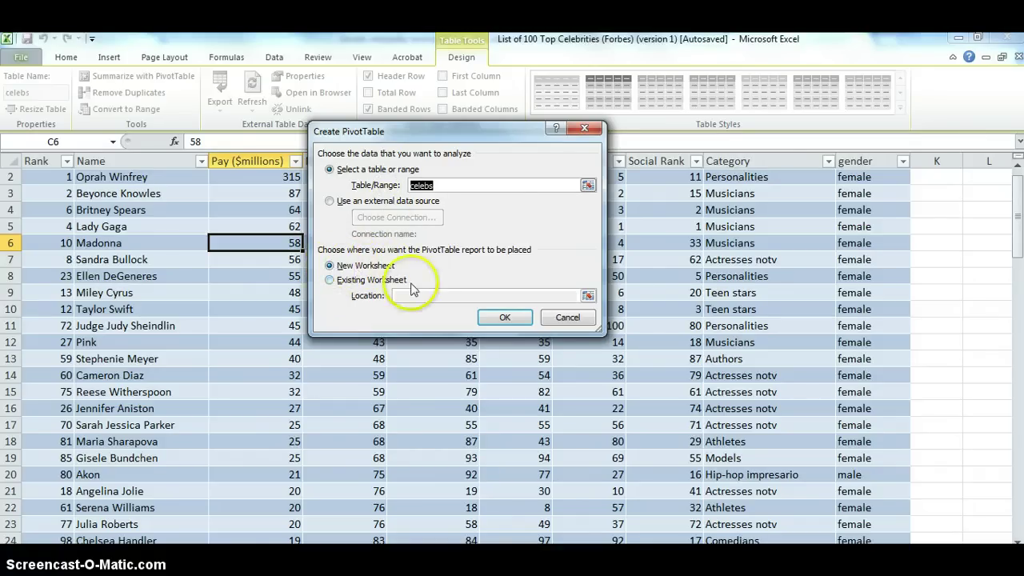
{"action": "left_click", "coordinate": [505, 317]}
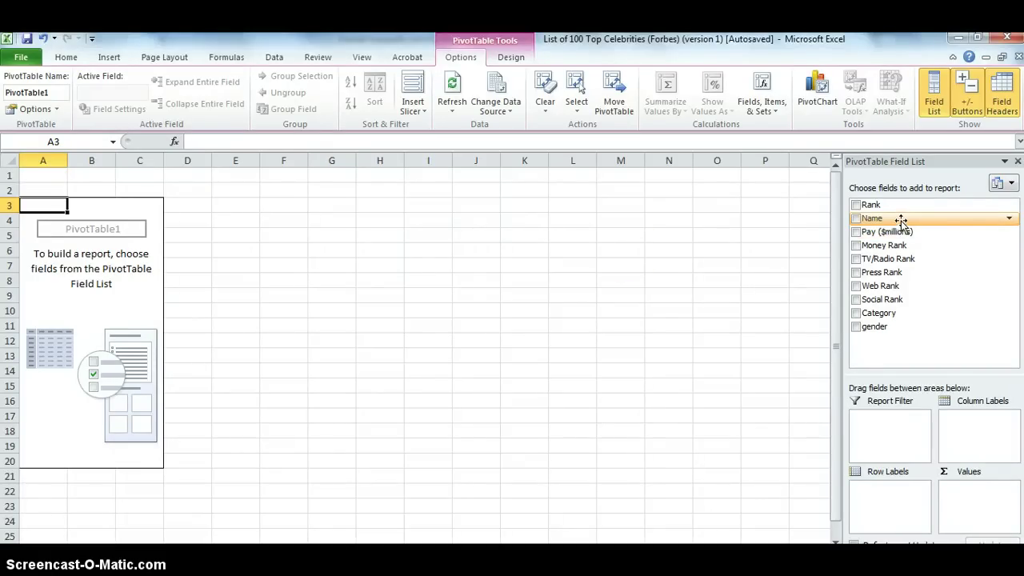
Step: Type a note defining univariate statistics into cell J6
{"action": "left_click", "coordinate": [482, 251]}
{"action": "type", "text": "univs"}
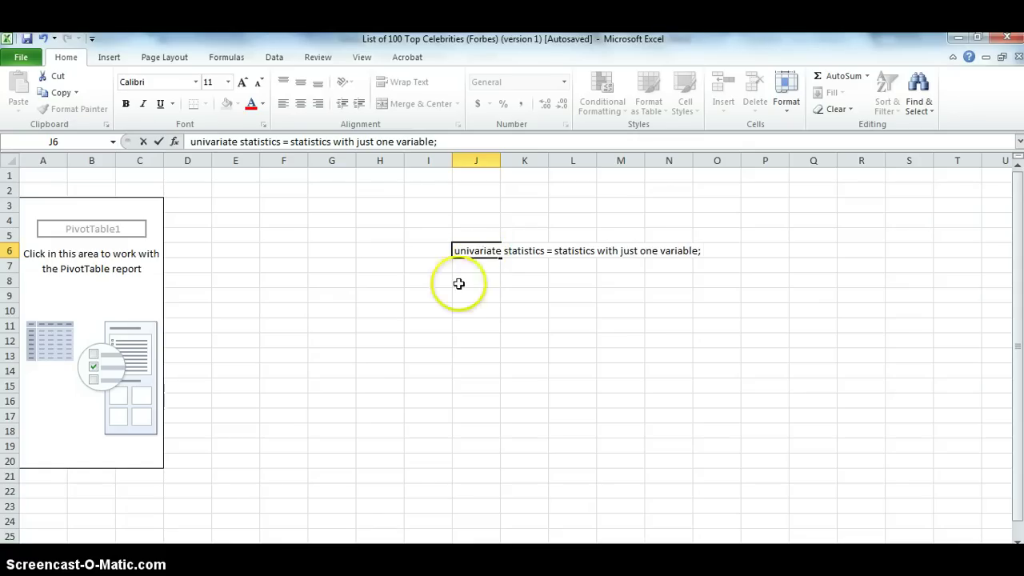
{"action": "left_click_drag", "start_coordinate": [450, 300], "coordinate": [432, 312]}
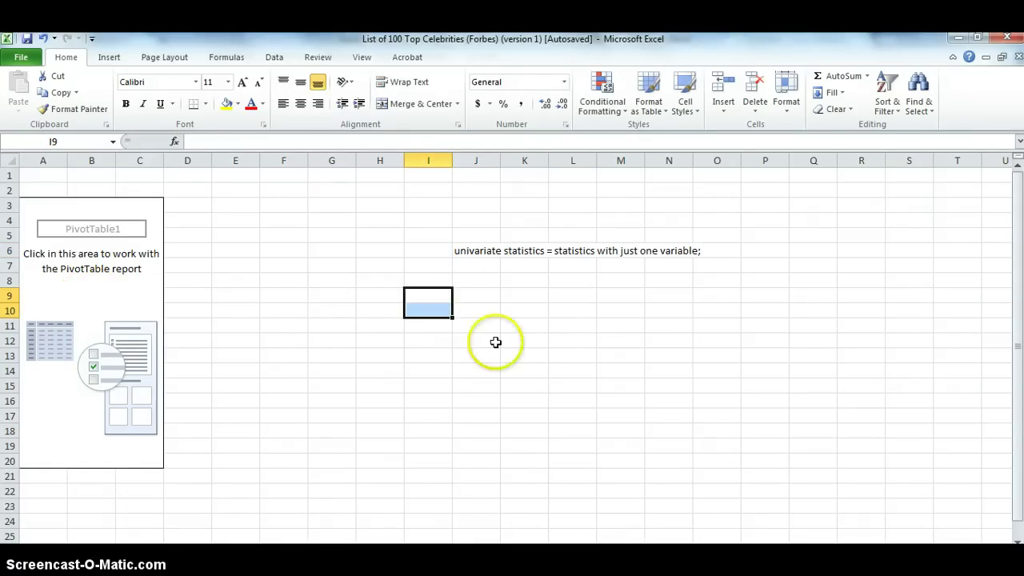
{"action": "left_click", "coordinate": [318, 279]}
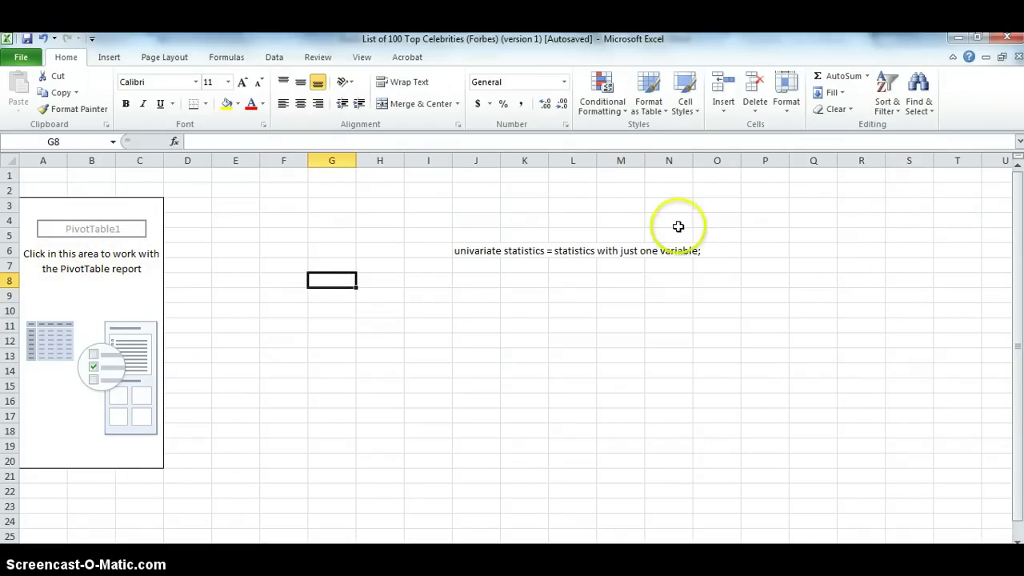
Step: Add Pay ($millions) to the pivot table's Row Labels and Values
{"action": "left_click", "coordinate": [125, 296]}
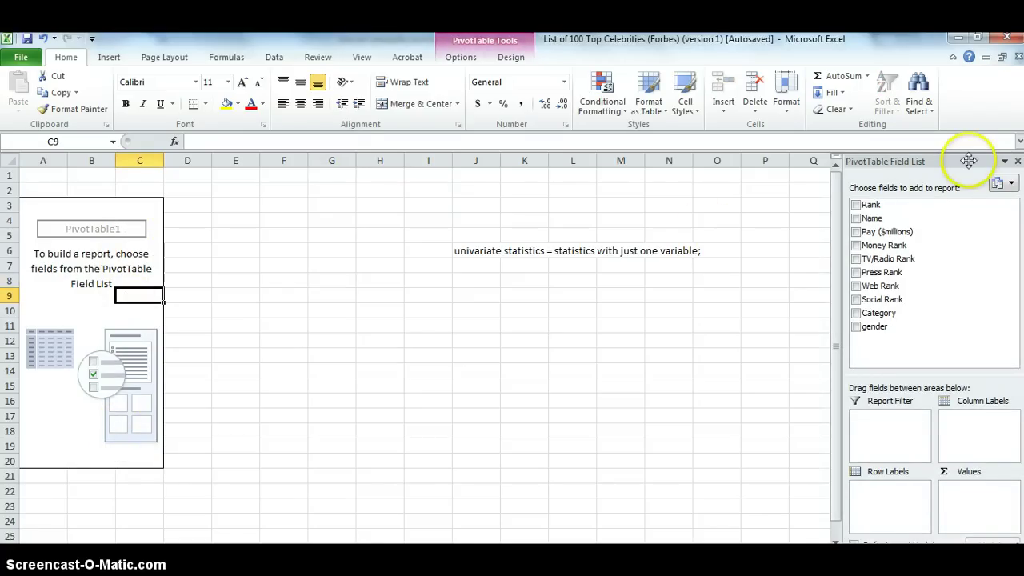
{"action": "left_click", "coordinate": [378, 295]}
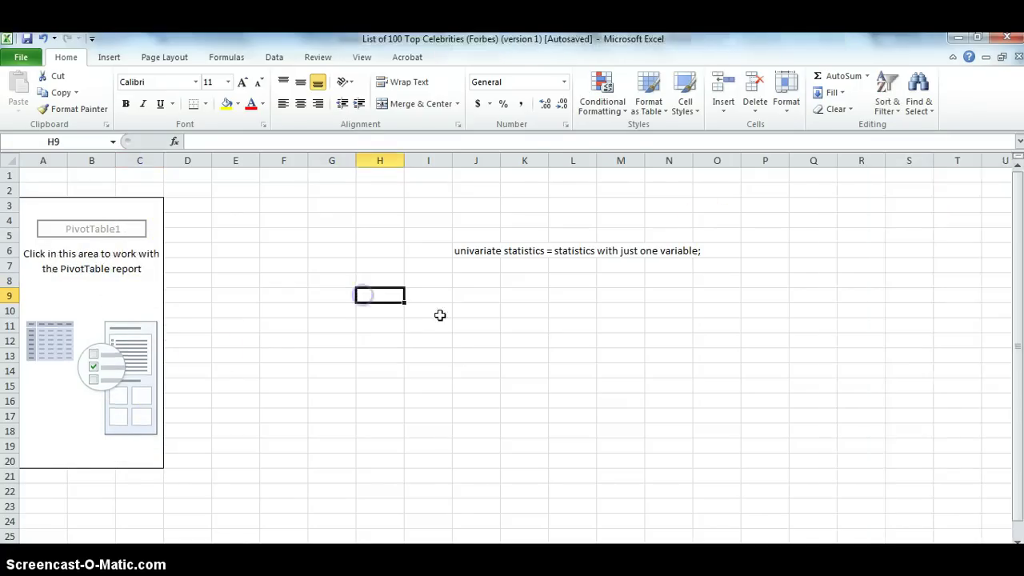
{"action": "left_click", "coordinate": [78, 264]}
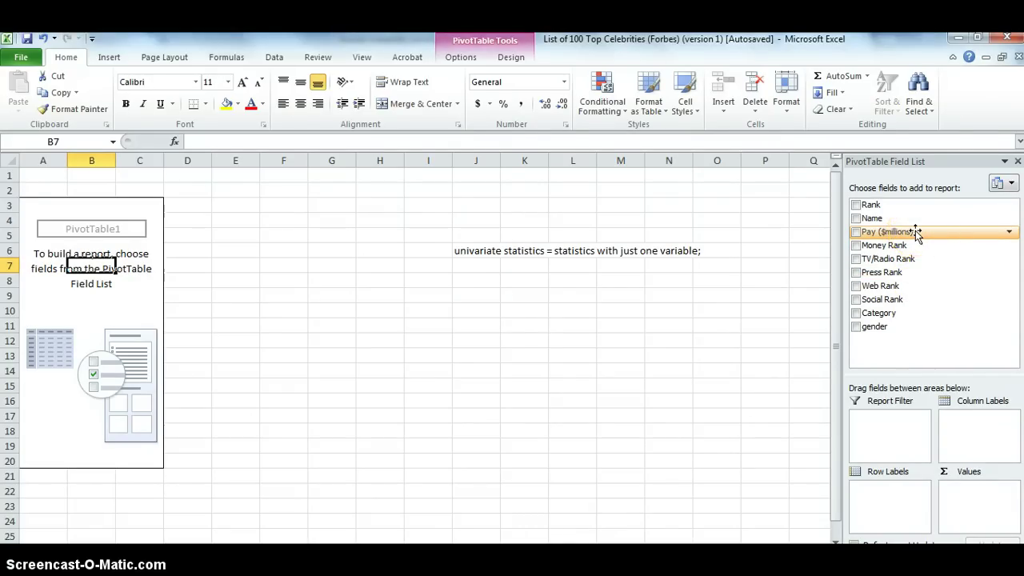
{"action": "left_click_drag", "start_coordinate": [913, 230], "coordinate": [900, 231]}
{"action": "left_click_drag", "start_coordinate": [912, 230], "coordinate": [912, 495]}
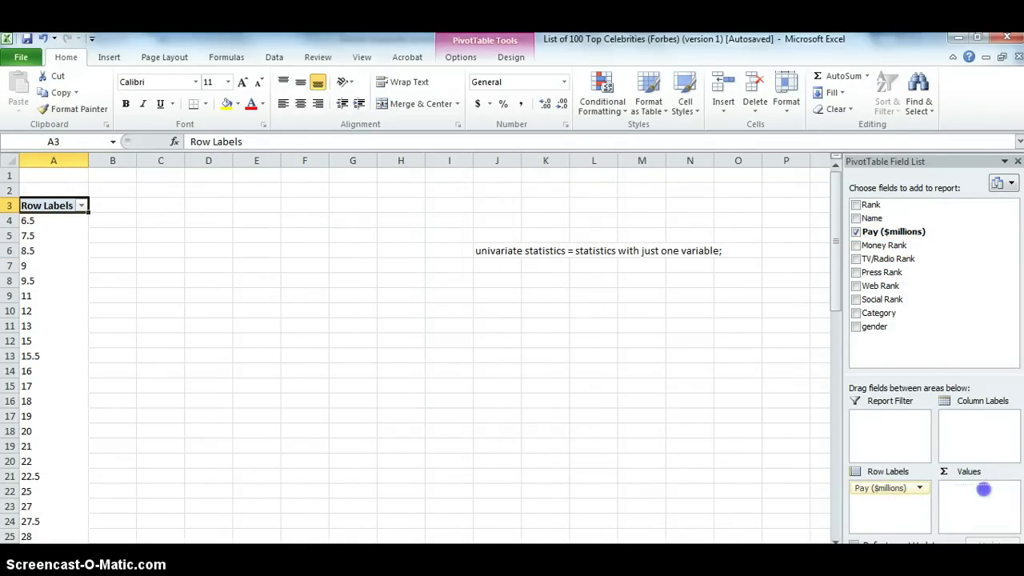
{"action": "left_click_drag", "start_coordinate": [984, 491], "coordinate": [982, 491]}
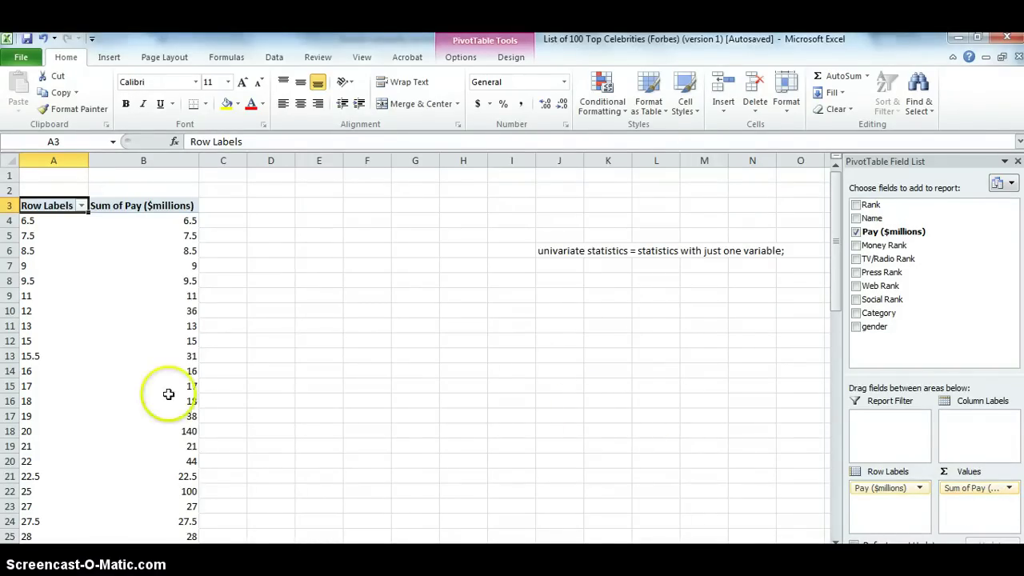
Step: Review the Sum of Pay values, ending on the 9.5 sum
{"action": "left_click", "coordinate": [150, 268]}
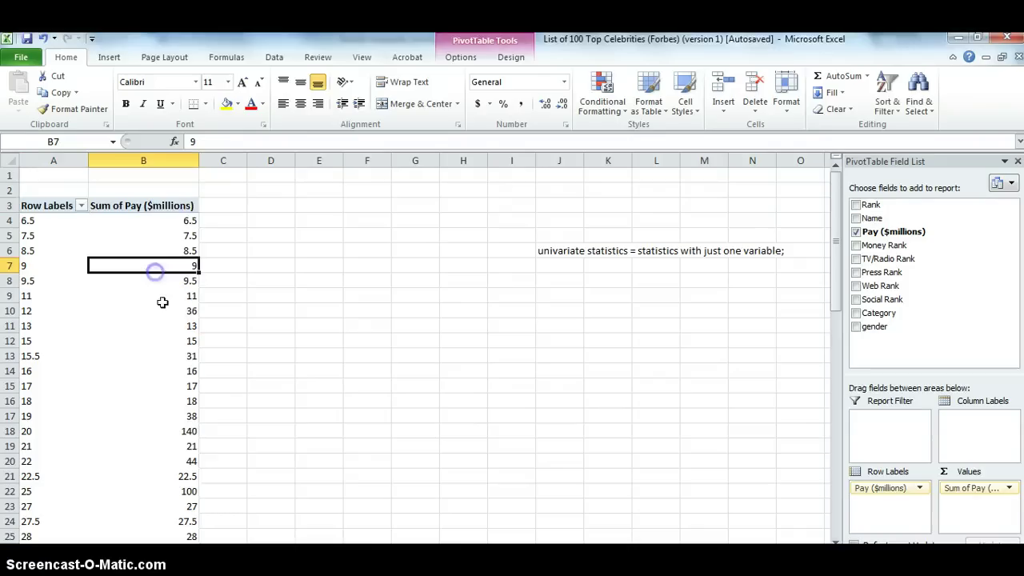
{"action": "left_click", "coordinate": [155, 223]}
{"action": "left_click_drag", "start_coordinate": [154, 206], "coordinate": [186, 495]}
{"action": "left_click", "coordinate": [171, 384]}
{"action": "left_click", "coordinate": [151, 274]}
{"action": "left_click", "coordinate": [141, 279]}
Step: Summarize pay as Count instead of Sum, then check counts for pay 6.5, 7.5, 8.5 and 12
{"action": "right_click", "coordinate": [153, 279]}
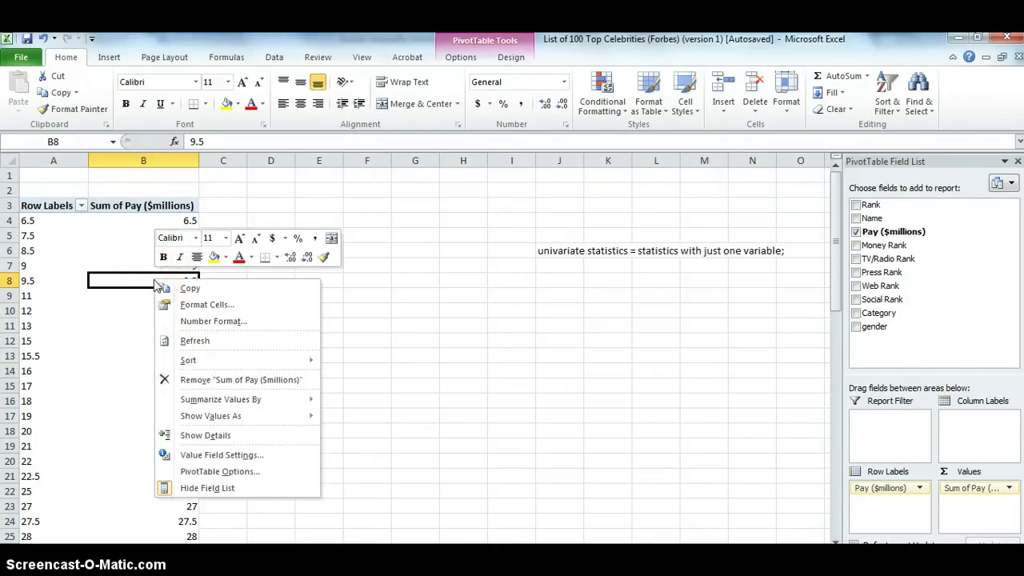
{"action": "mouse_move", "coordinate": [240, 400]}
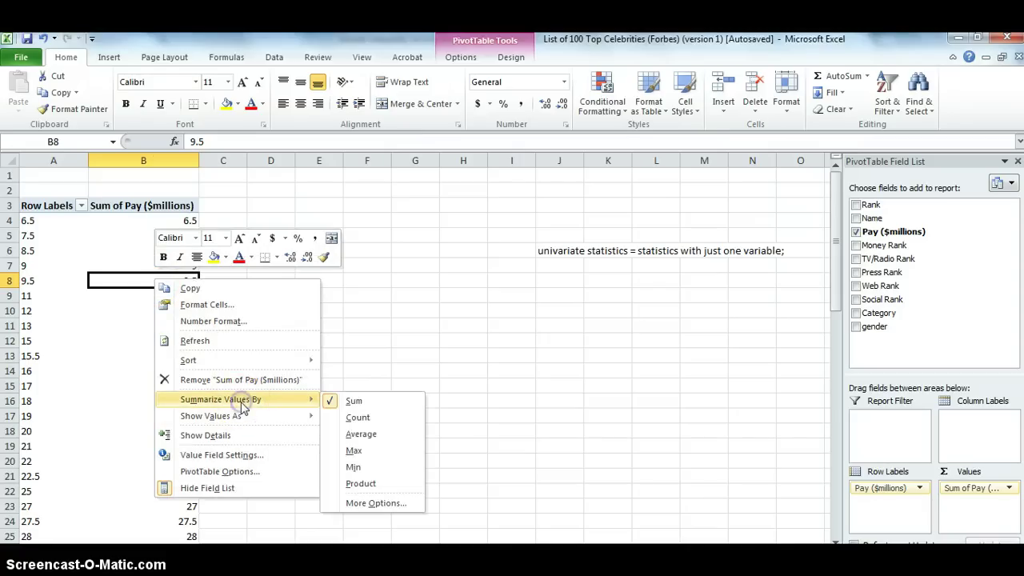
{"action": "left_click", "coordinate": [357, 417]}
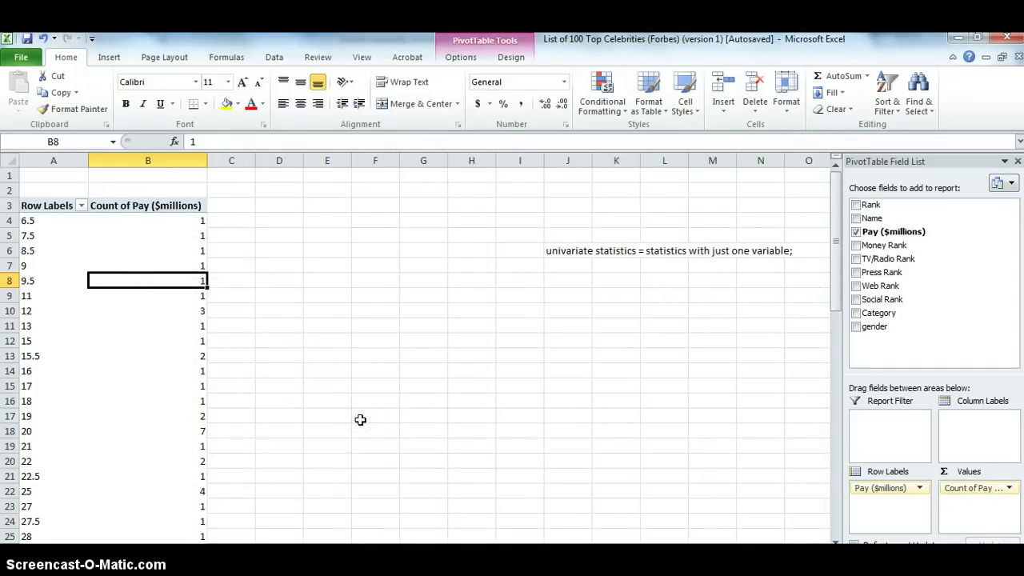
{"action": "left_click", "coordinate": [179, 218]}
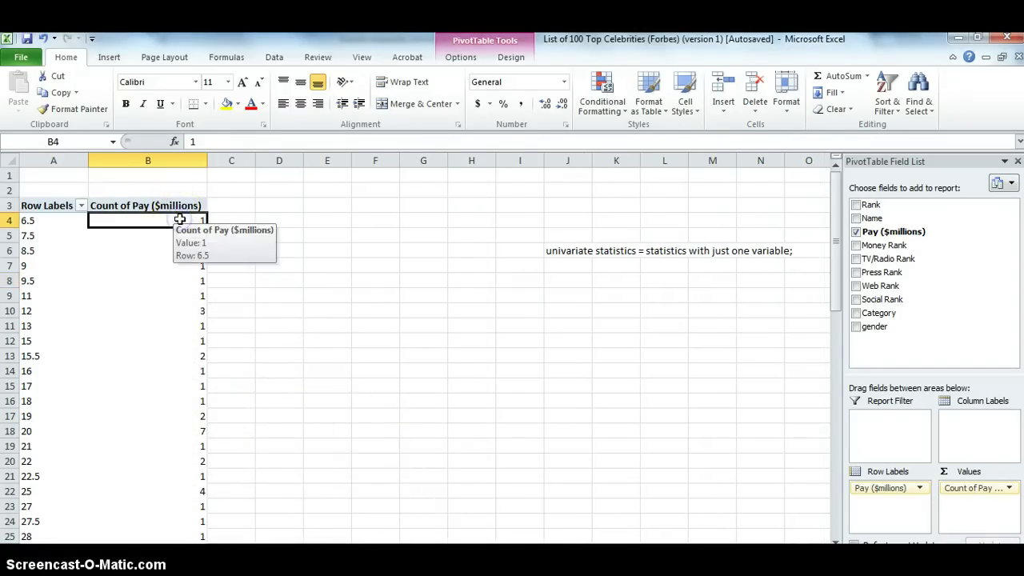
{"action": "left_click", "coordinate": [57, 220]}
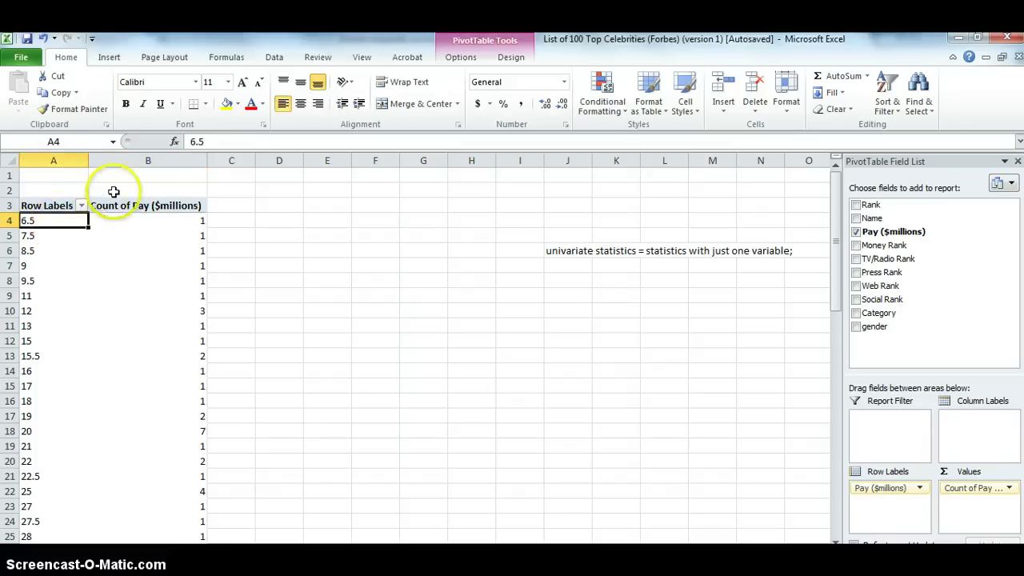
{"action": "left_click", "coordinate": [186, 217]}
{"action": "left_click", "coordinate": [61, 221]}
{"action": "left_click", "coordinate": [54, 236]}
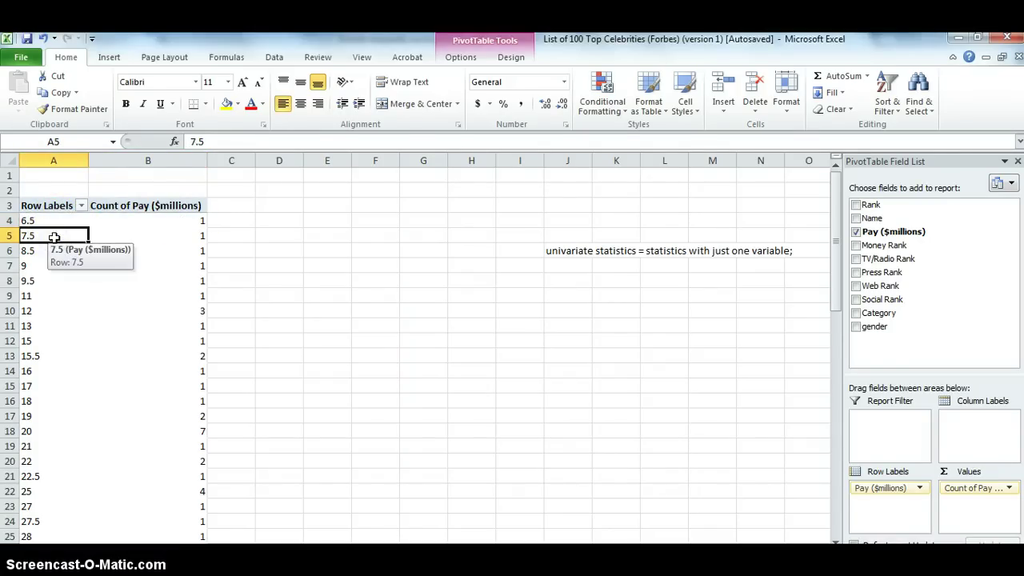
{"action": "left_click", "coordinate": [53, 248]}
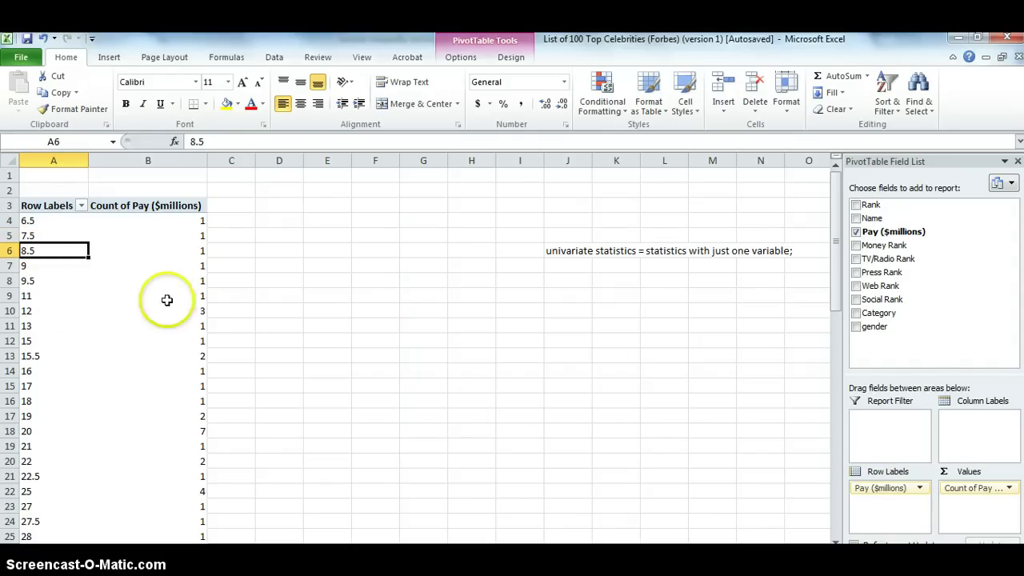
{"action": "left_click", "coordinate": [188, 312]}
{"action": "left_click", "coordinate": [43, 313]}
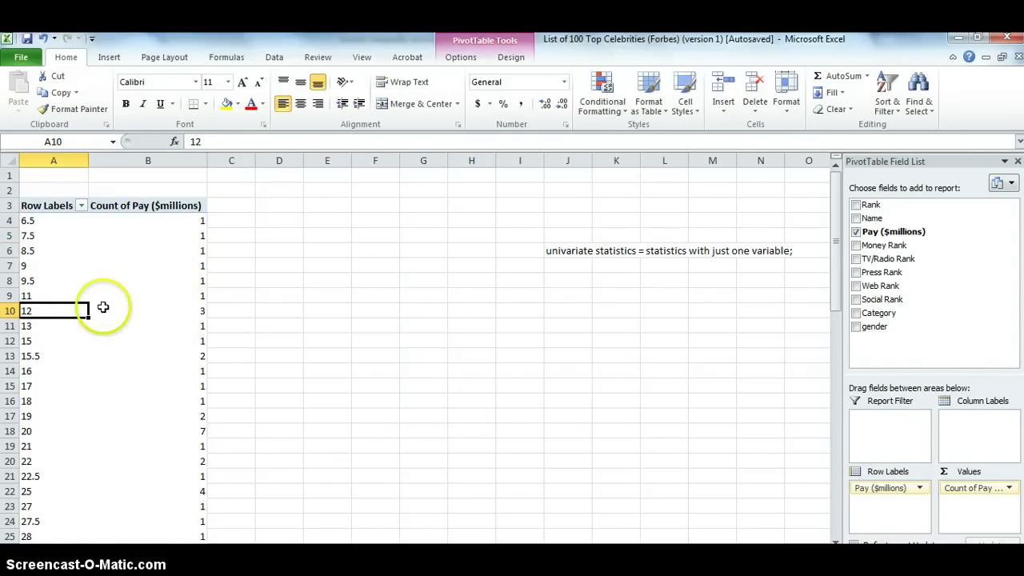
{"action": "mouse_move", "coordinate": [147, 310]}
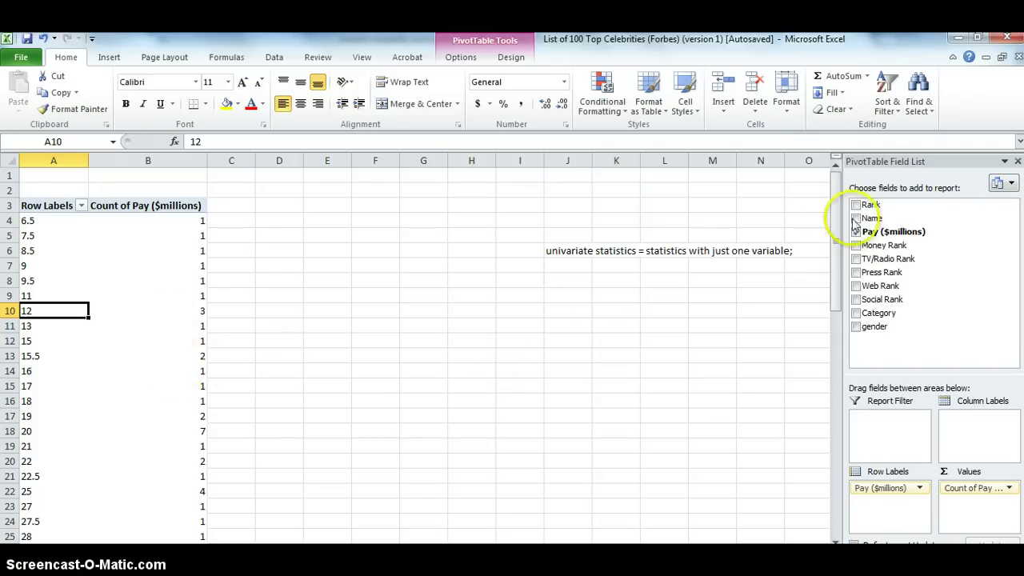
Step: Narrow the Count of Pay column and point out counts such as 7 at pay 20
{"action": "left_click_drag", "start_coordinate": [834, 228], "coordinate": [835, 168]}
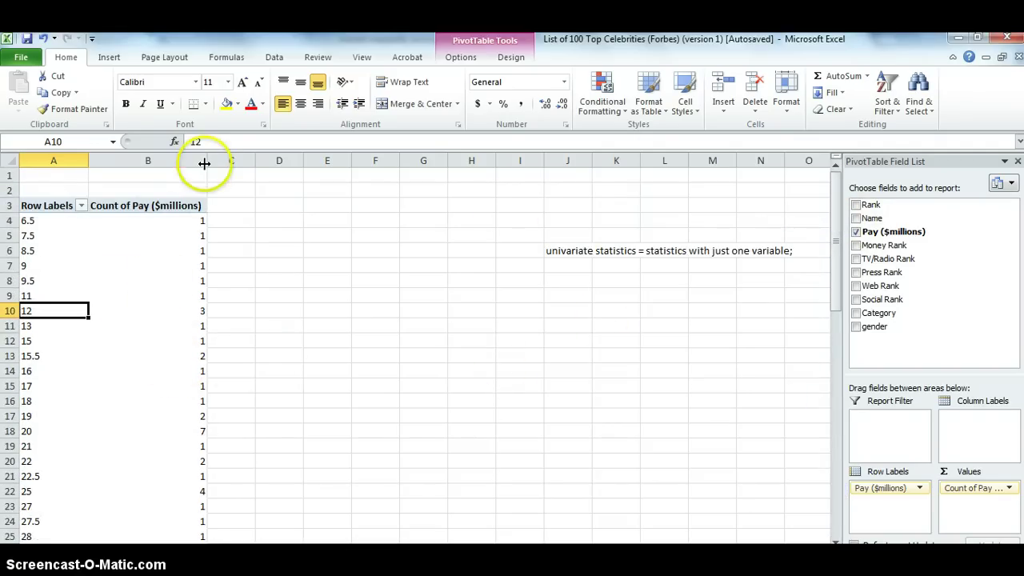
{"action": "left_click_drag", "start_coordinate": [206, 162], "coordinate": [172, 161]}
{"action": "left_click_drag", "start_coordinate": [142, 268], "coordinate": [149, 312]}
{"action": "left_click", "coordinate": [151, 282]}
{"action": "left_click", "coordinate": [147, 399]}
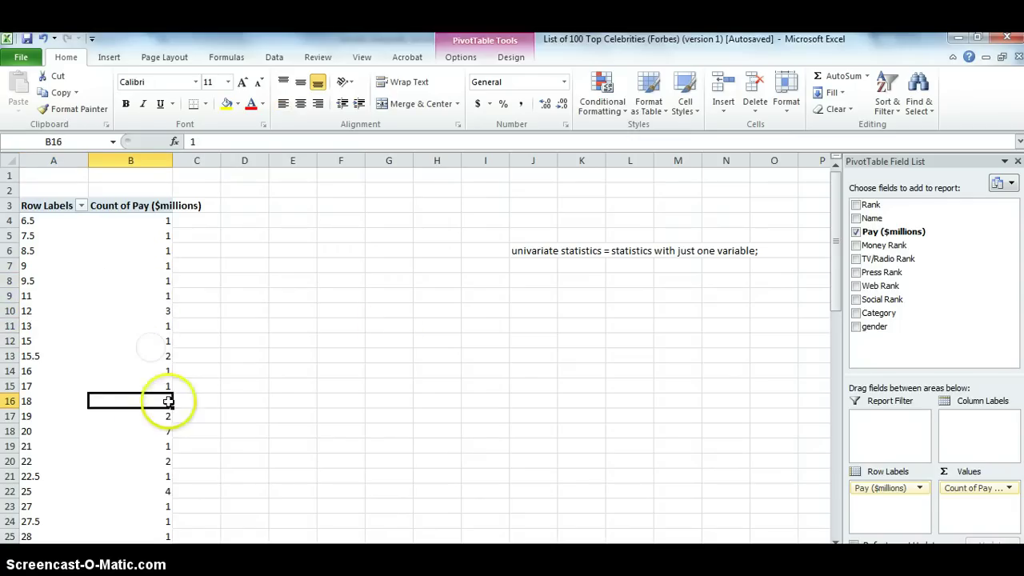
{"action": "left_click", "coordinate": [151, 430]}
{"action": "left_click", "coordinate": [36, 429]}
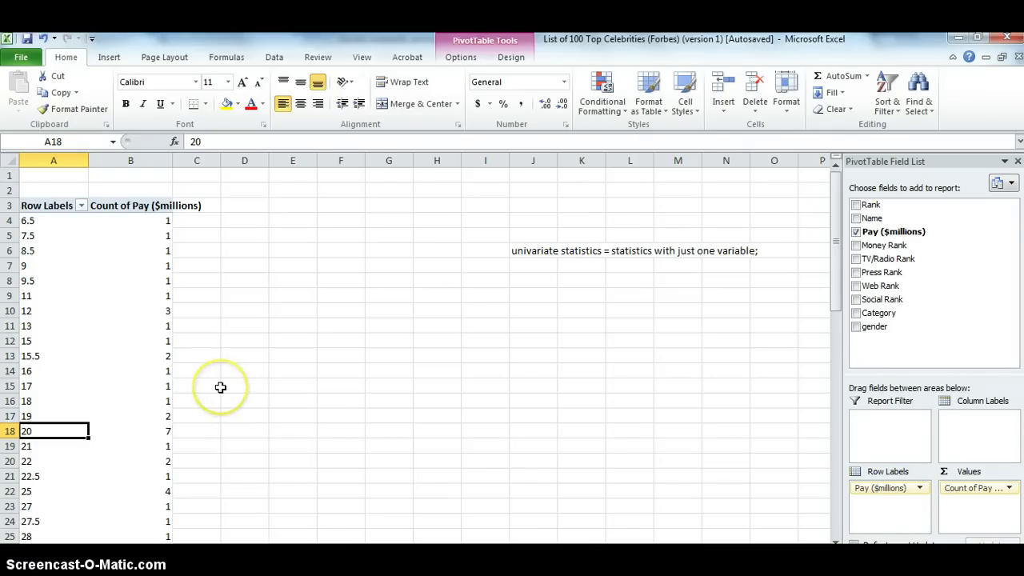
Step: Point out counts for pay 15, 13 and 11, and pay values 9.5, 6.5 and 11
{"action": "left_click", "coordinate": [150, 371]}
{"action": "left_click", "coordinate": [152, 345]}
{"action": "left_click", "coordinate": [152, 322]}
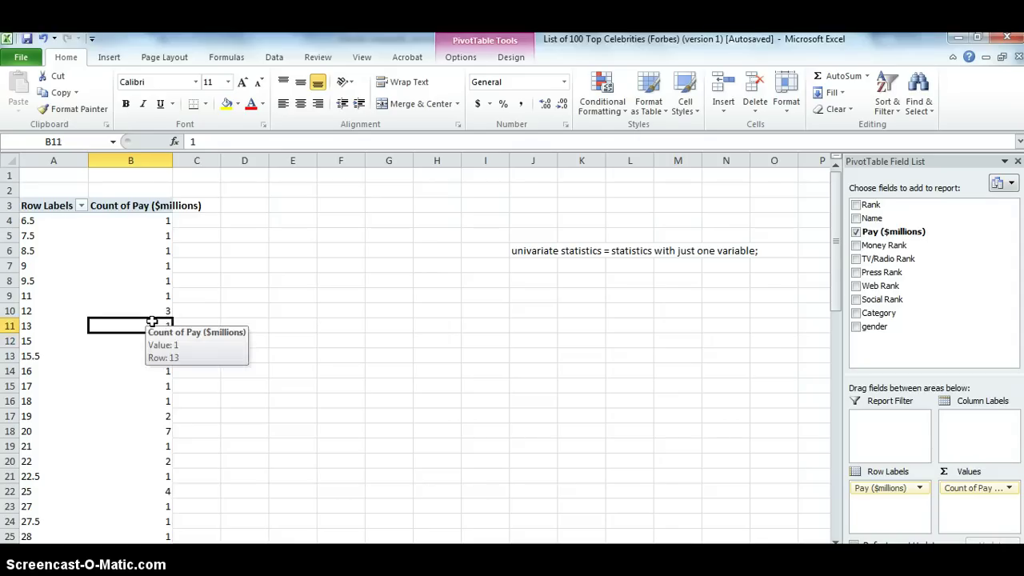
{"action": "left_click", "coordinate": [150, 292]}
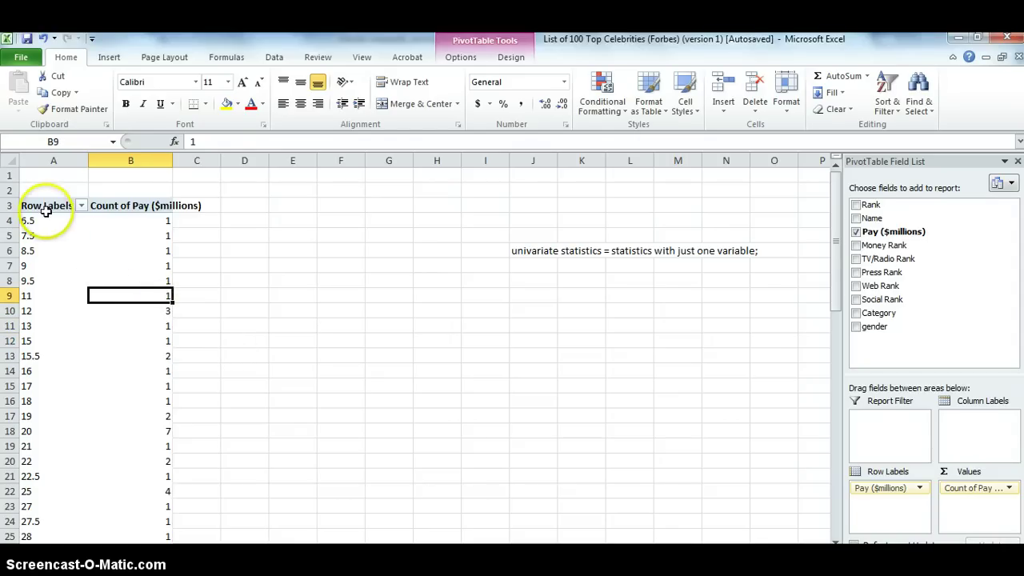
{"action": "left_click_drag", "start_coordinate": [51, 206], "coordinate": [82, 294]}
{"action": "left_click", "coordinate": [122, 307]}
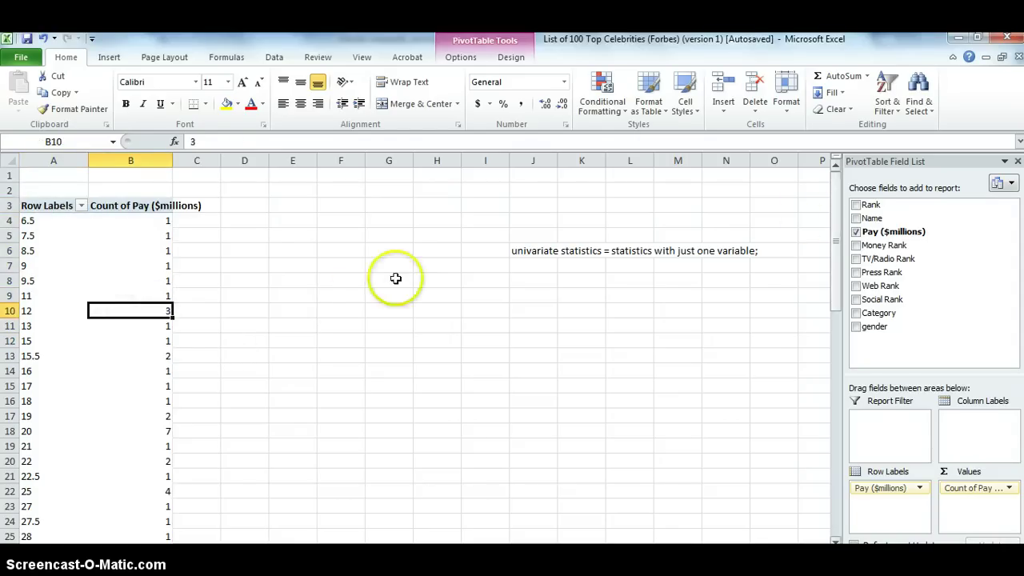
{"action": "left_click", "coordinate": [48, 281]}
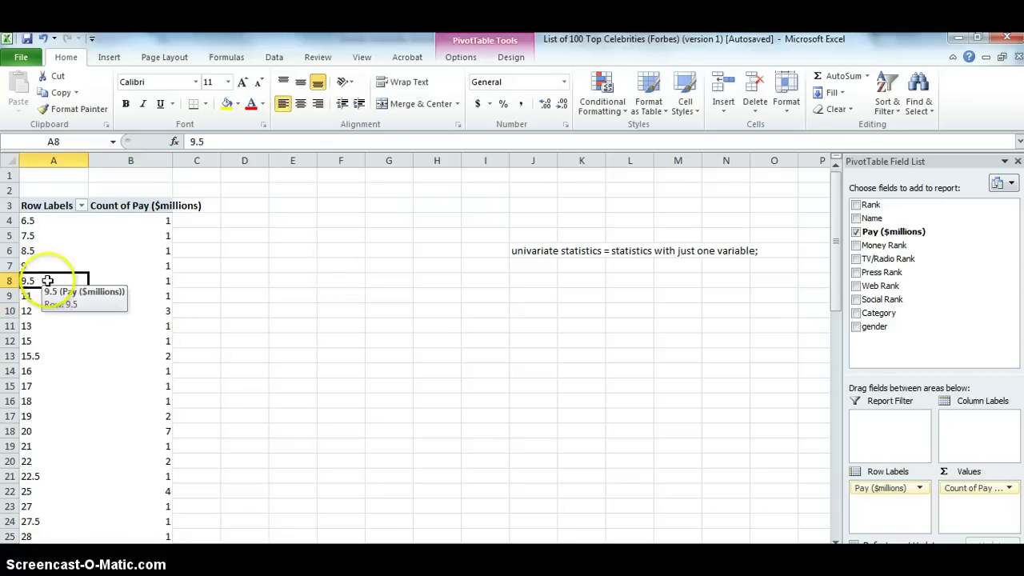
{"action": "left_click", "coordinate": [224, 266]}
{"action": "left_click", "coordinate": [42, 221]}
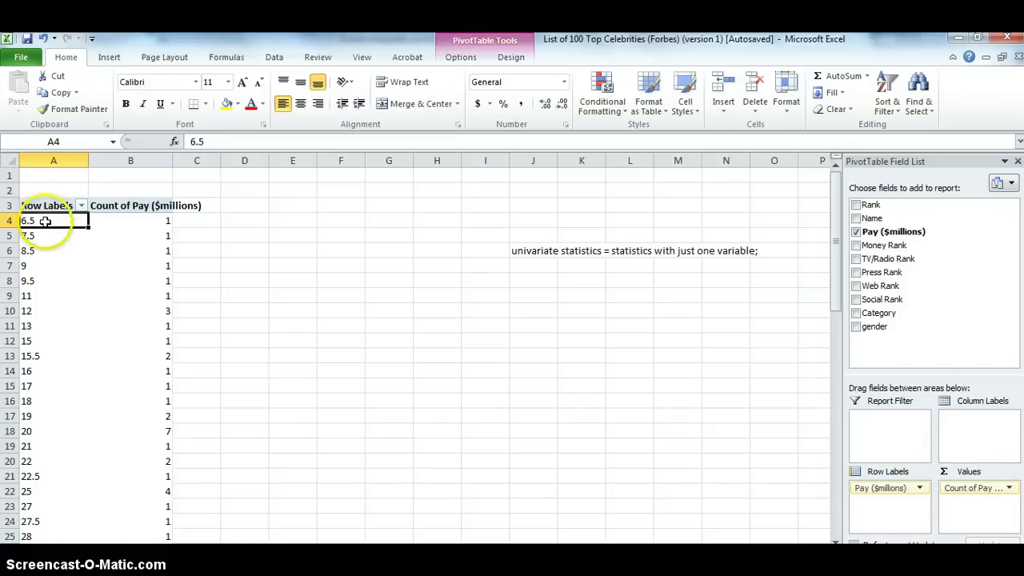
{"action": "left_click", "coordinate": [45, 294]}
{"action": "left_click", "coordinate": [43, 314]}
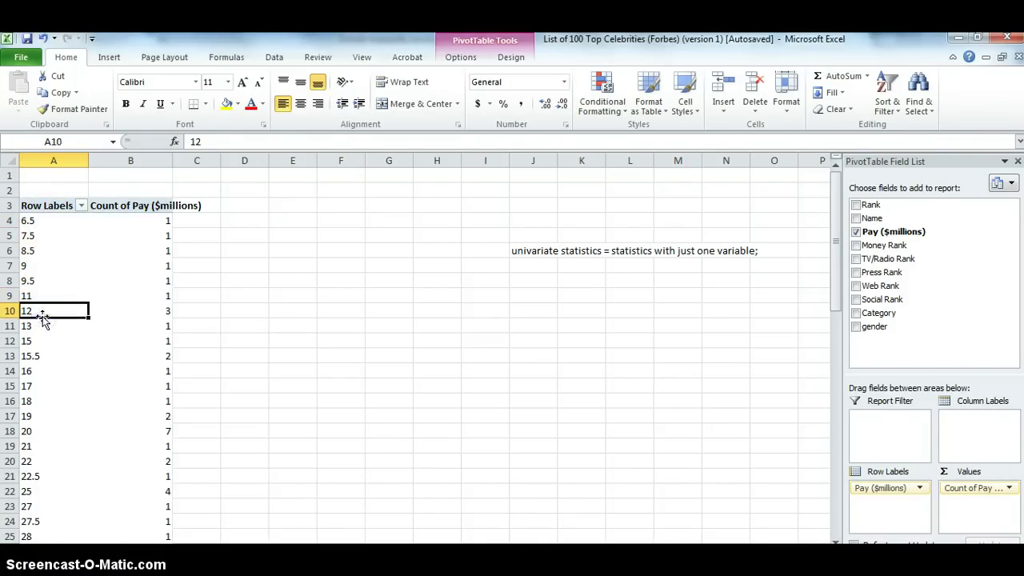
Step: Group the pay row labels into bins of 10, from 6.5–16.5 to 306.5–316.5
{"action": "right_click", "coordinate": [44, 316]}
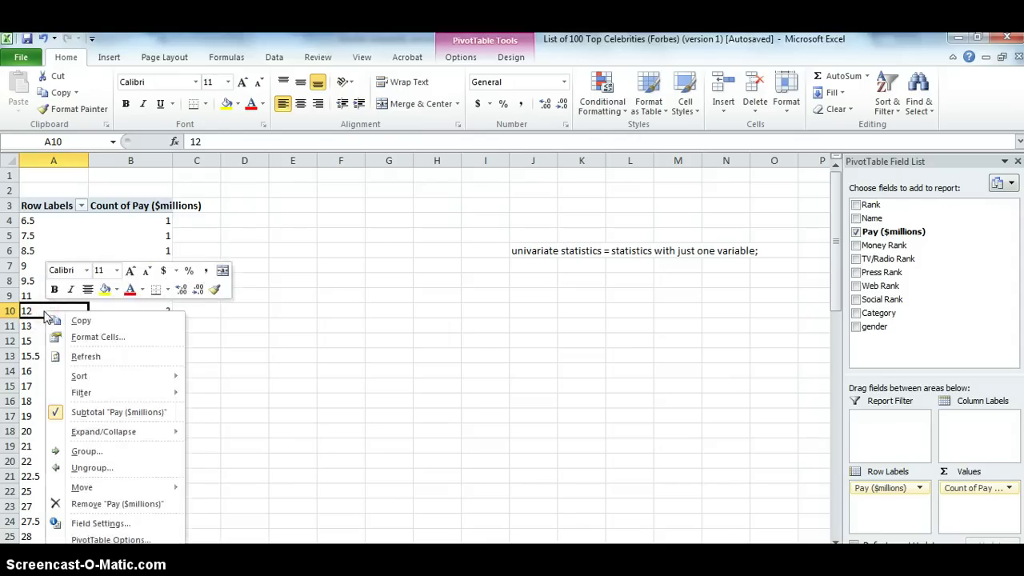
{"action": "left_click", "coordinate": [86, 453]}
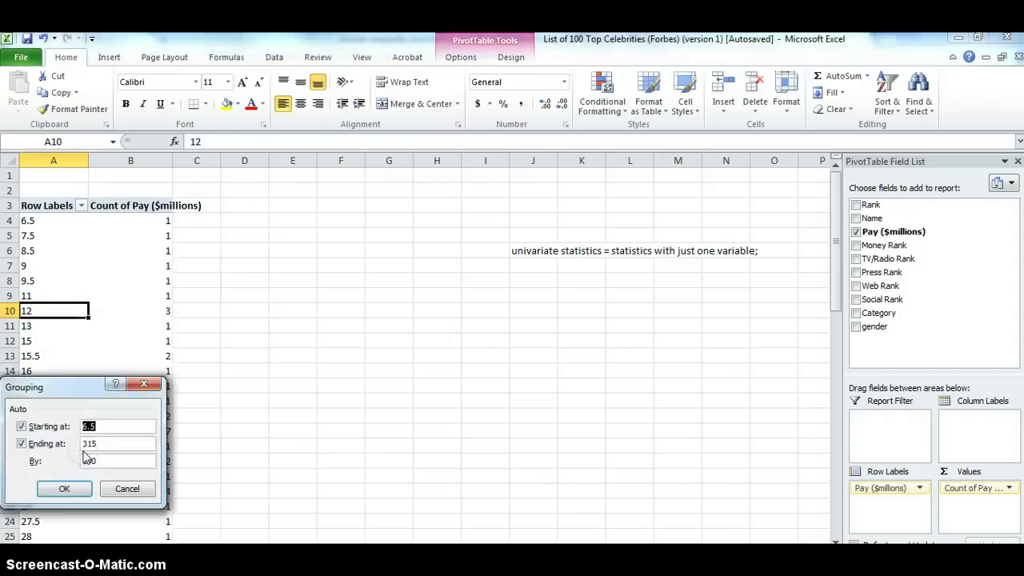
{"action": "left_click_drag", "start_coordinate": [89, 388], "coordinate": [348, 199]}
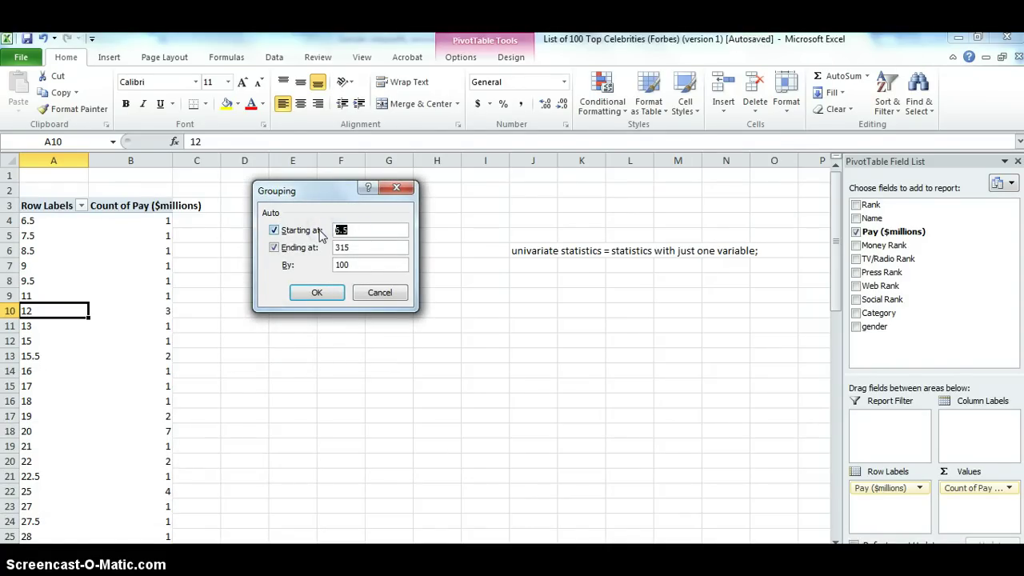
{"action": "left_click", "coordinate": [276, 248]}
{"action": "double_click", "coordinate": [345, 264]}
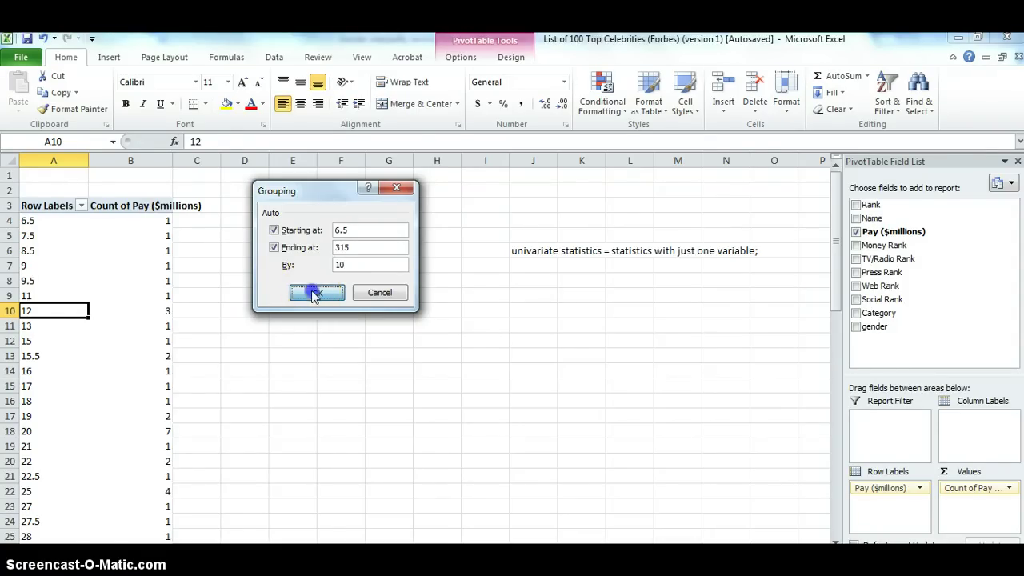
{"action": "left_click", "coordinate": [316, 293]}
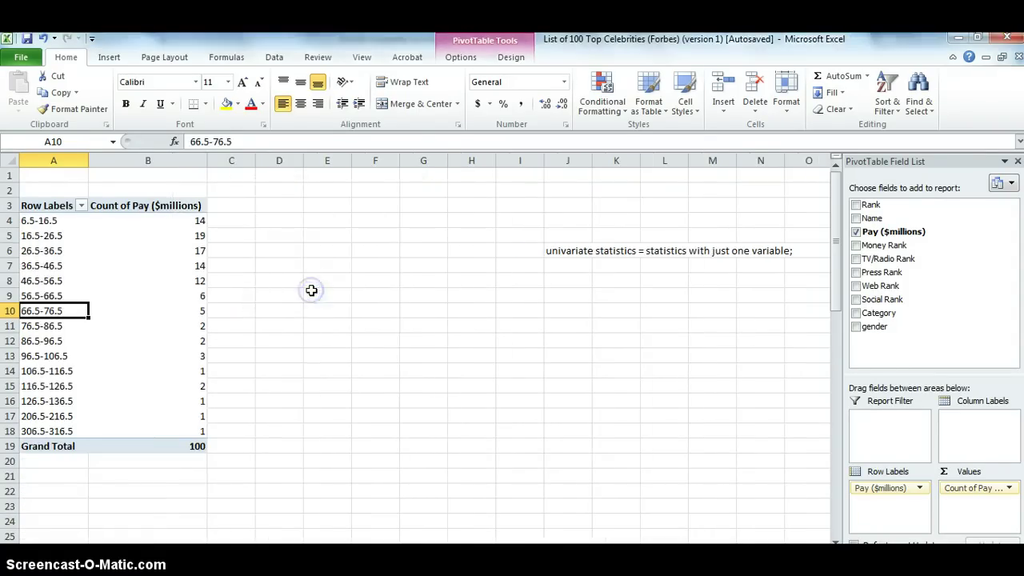
{"action": "left_click", "coordinate": [59, 222]}
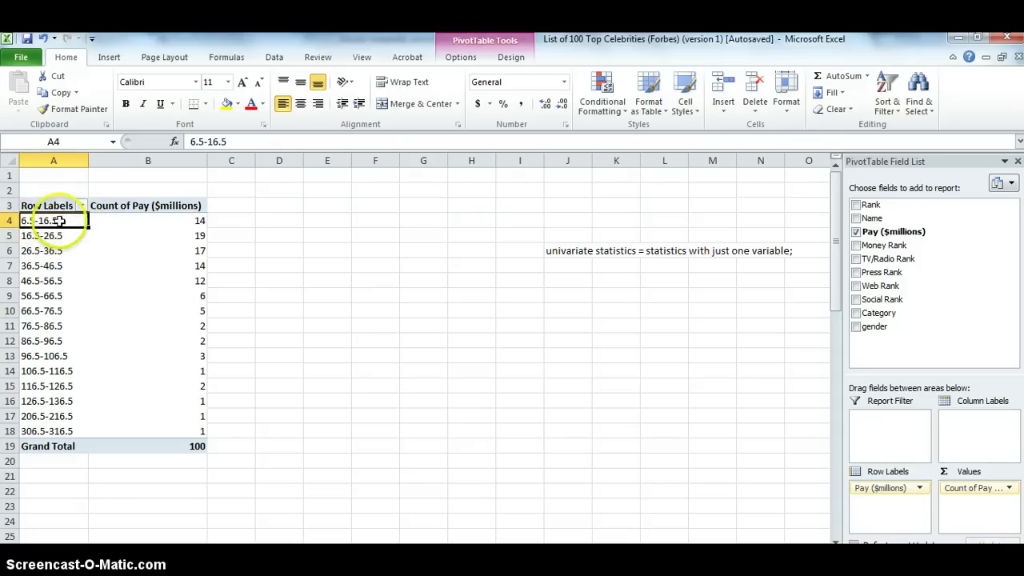
{"action": "left_click", "coordinate": [49, 236]}
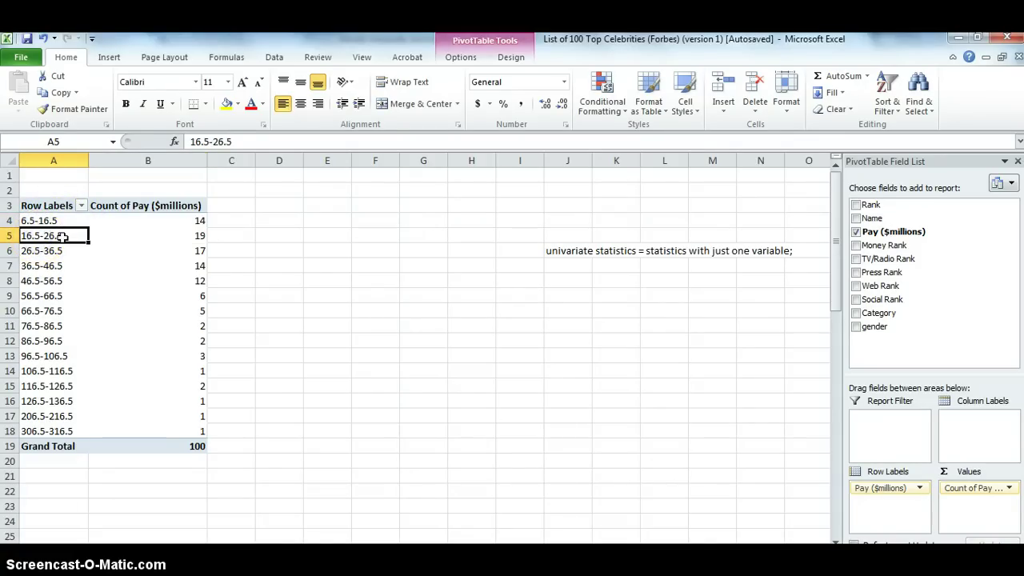
{"action": "left_click", "coordinate": [176, 231]}
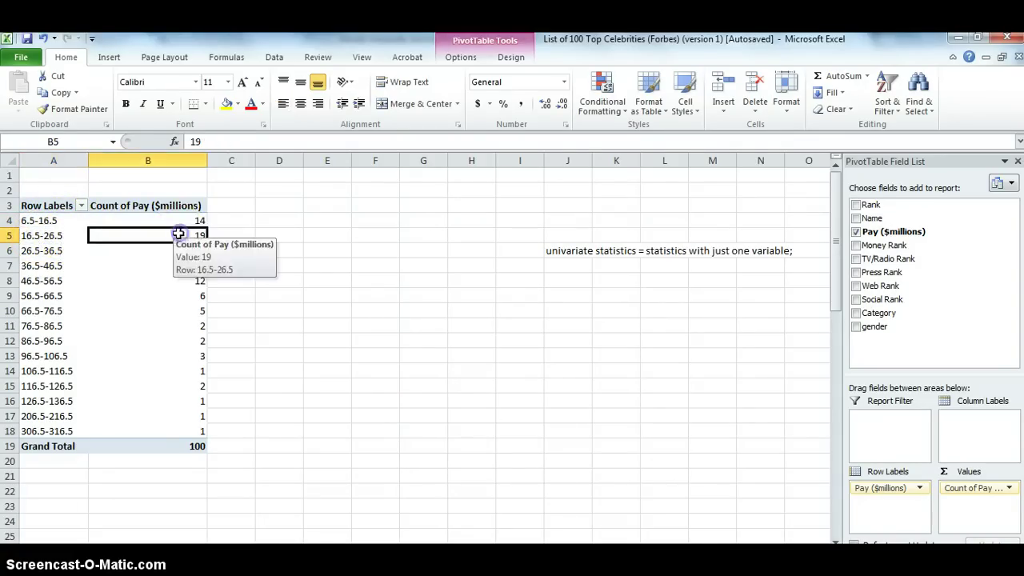
{"action": "left_click", "coordinate": [183, 221]}
{"action": "left_click_drag", "start_coordinate": [207, 159], "coordinate": [175, 160]}
{"action": "left_click", "coordinate": [50, 222]}
{"action": "left_click", "coordinate": [136, 220]}
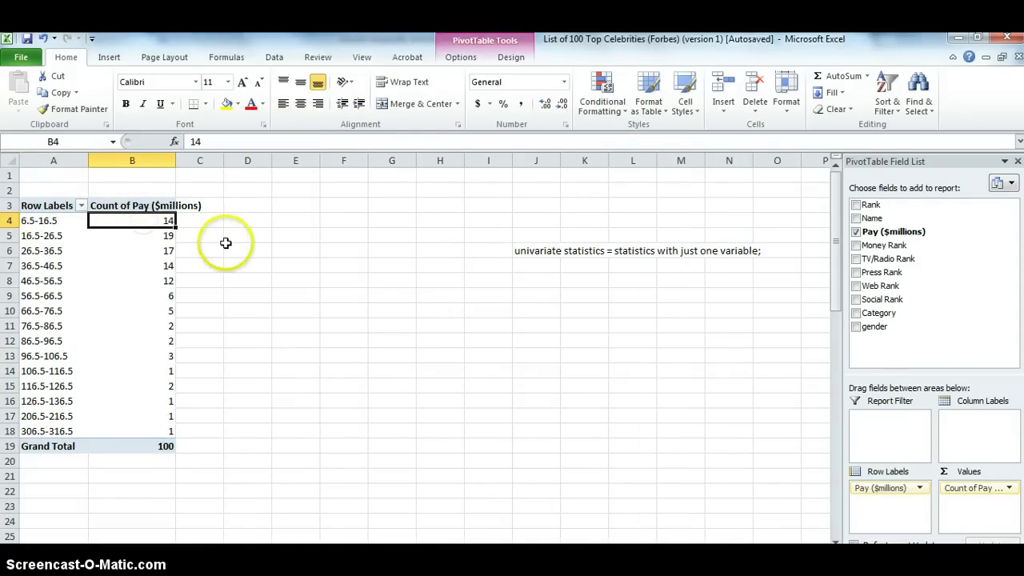
{"action": "left_click", "coordinate": [145, 235]}
{"action": "left_click", "coordinate": [52, 233]}
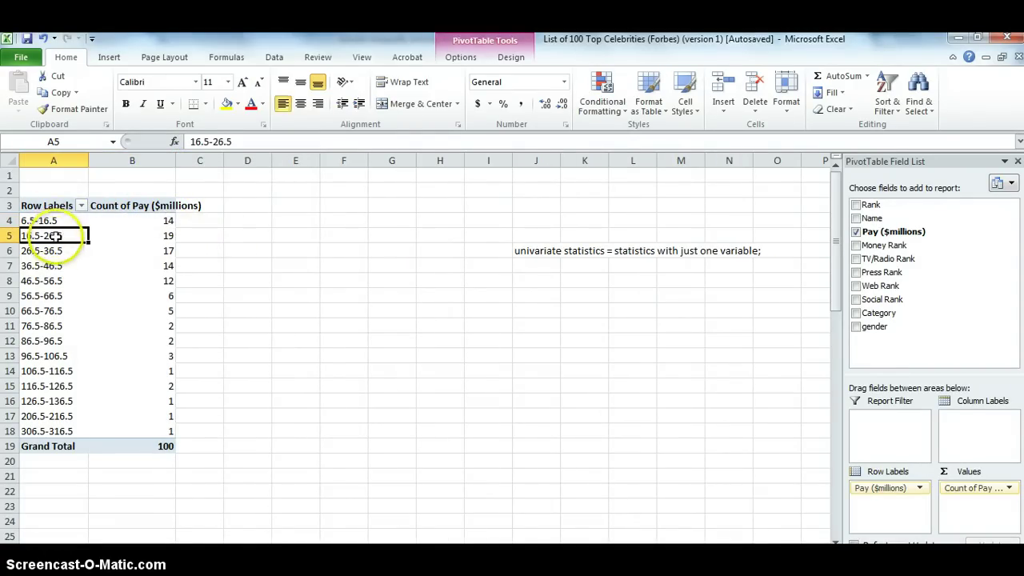
{"action": "left_click", "coordinate": [120, 252]}
{"action": "left_click", "coordinate": [133, 310]}
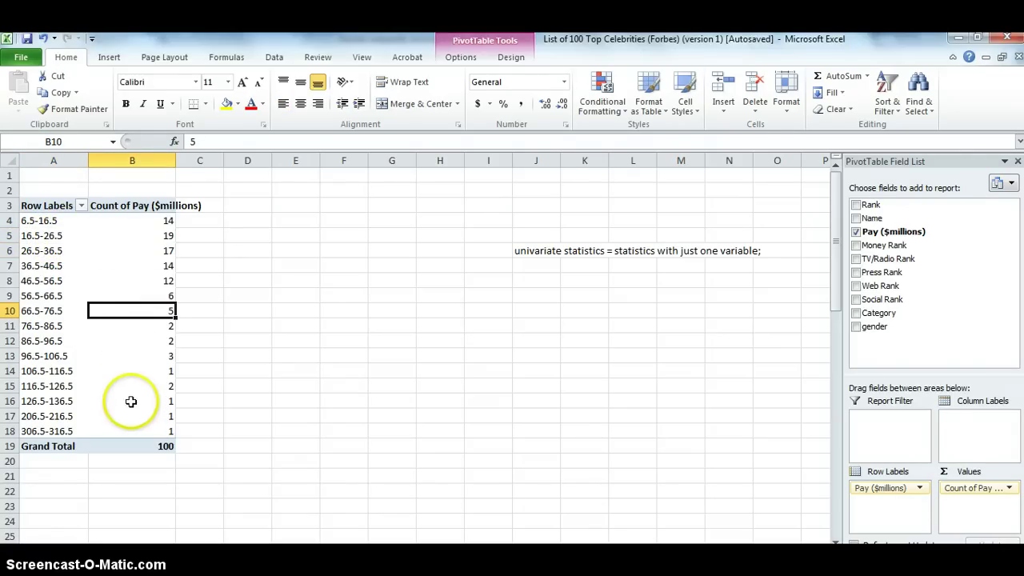
{"action": "left_click", "coordinate": [143, 427]}
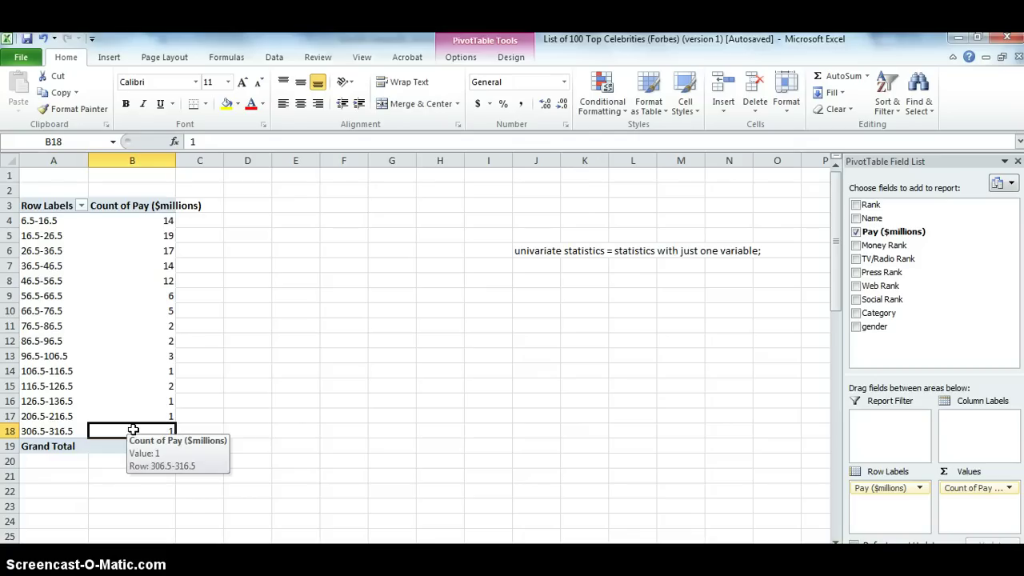
{"action": "left_click", "coordinate": [127, 310]}
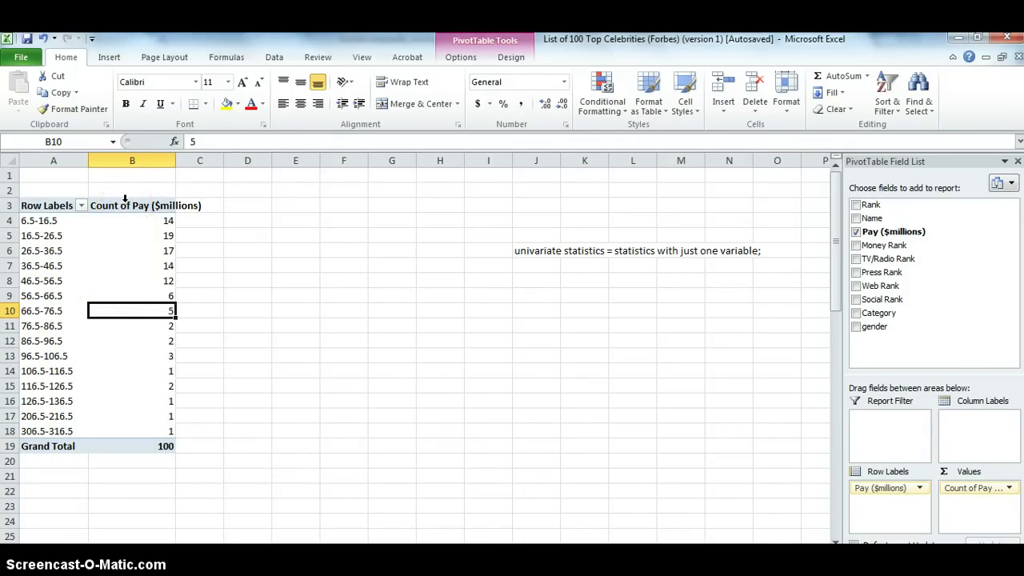
{"action": "left_click_drag", "start_coordinate": [137, 220], "coordinate": [142, 373]}
{"action": "left_click", "coordinate": [130, 324]}
{"action": "left_click", "coordinate": [125, 319]}
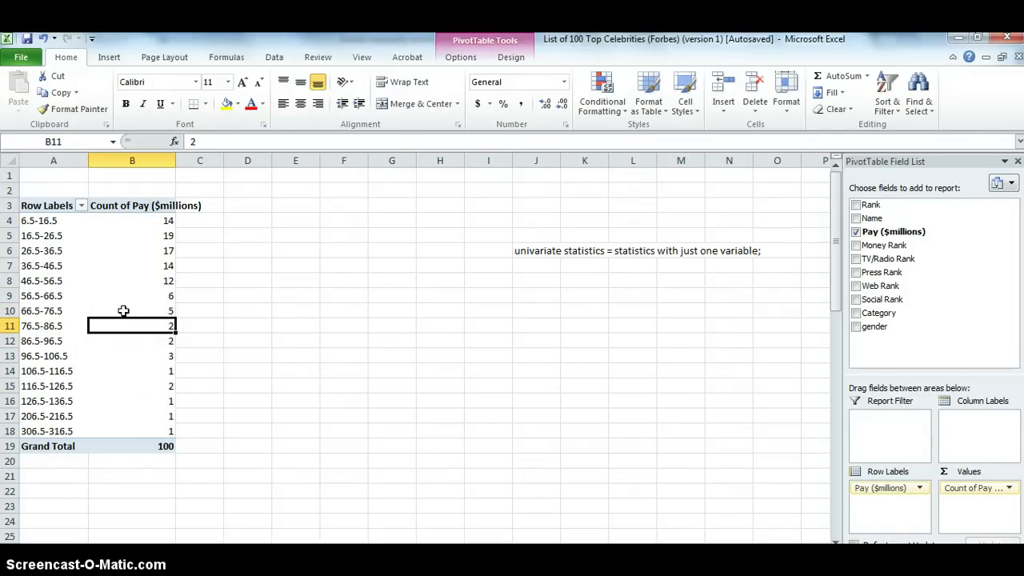
{"action": "left_click", "coordinate": [120, 302]}
{"action": "left_click", "coordinate": [120, 297]}
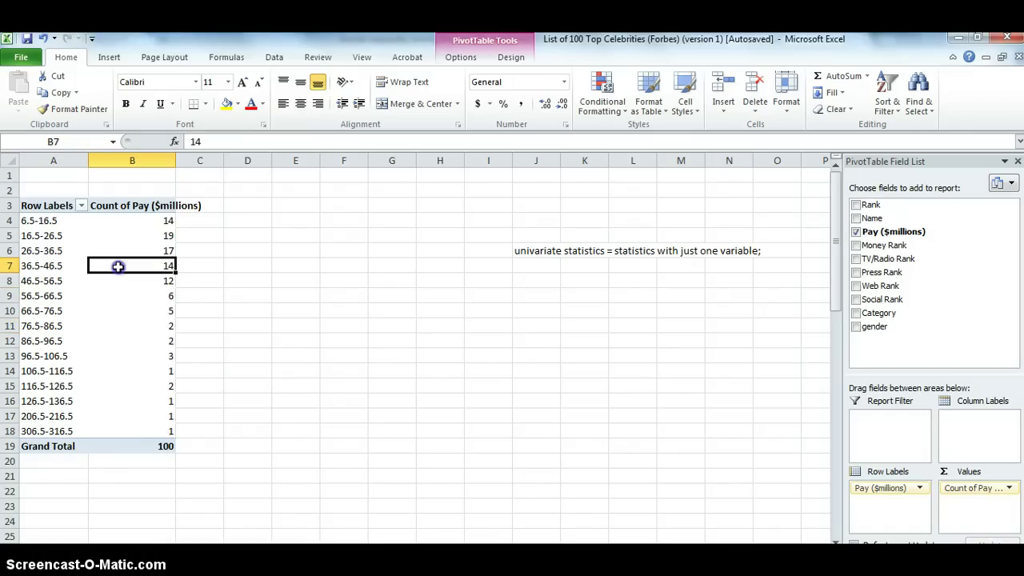
{"action": "left_click", "coordinate": [68, 272]}
{"action": "left_click", "coordinate": [133, 266]}
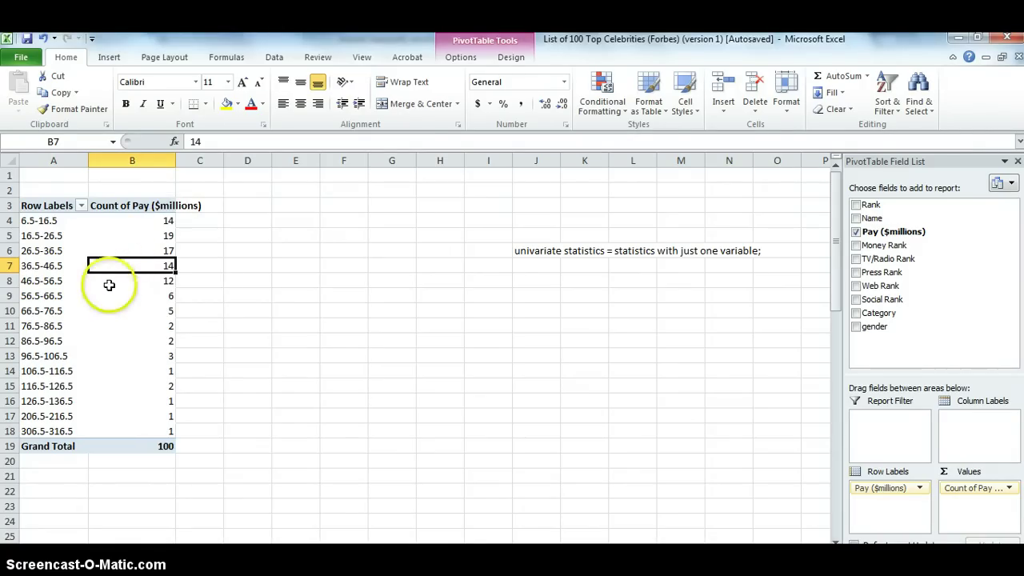
{"action": "left_click", "coordinate": [107, 281]}
{"action": "left_click", "coordinate": [75, 309]}
{"action": "key", "text": "Right"}
{"action": "left_click", "coordinate": [72, 265]}
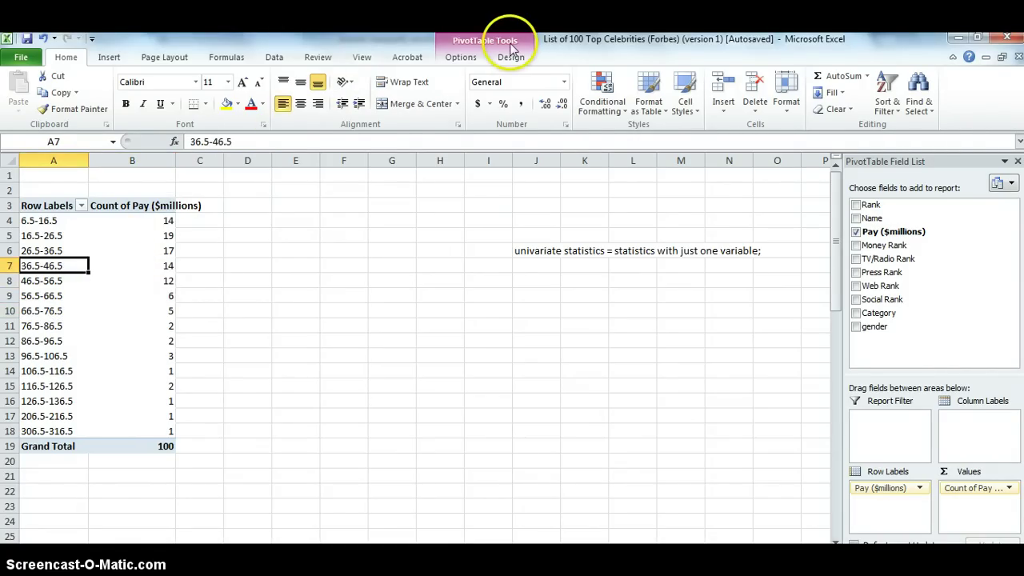
{"action": "left_click", "coordinate": [399, 250]}
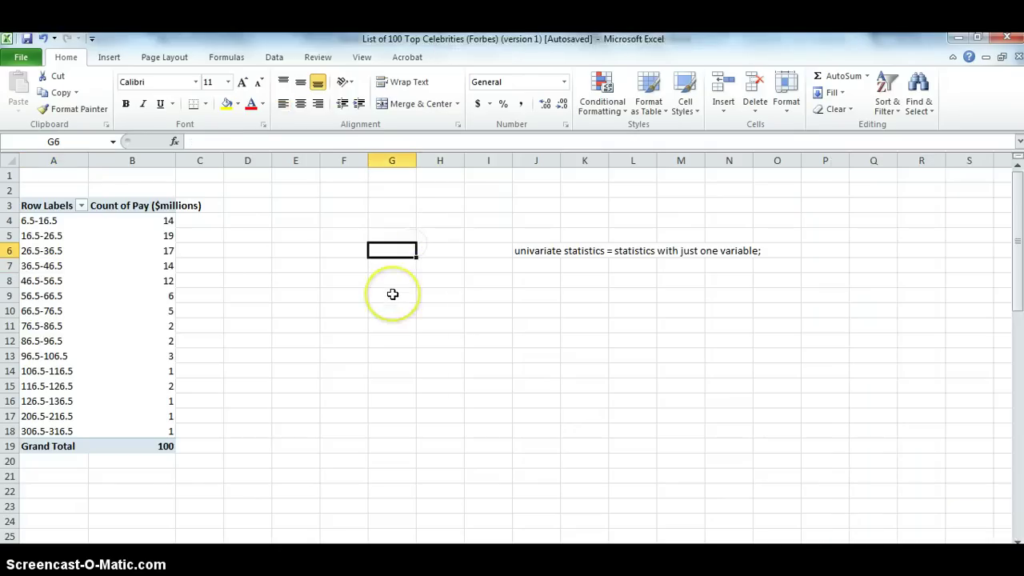
{"action": "left_click", "coordinate": [109, 280]}
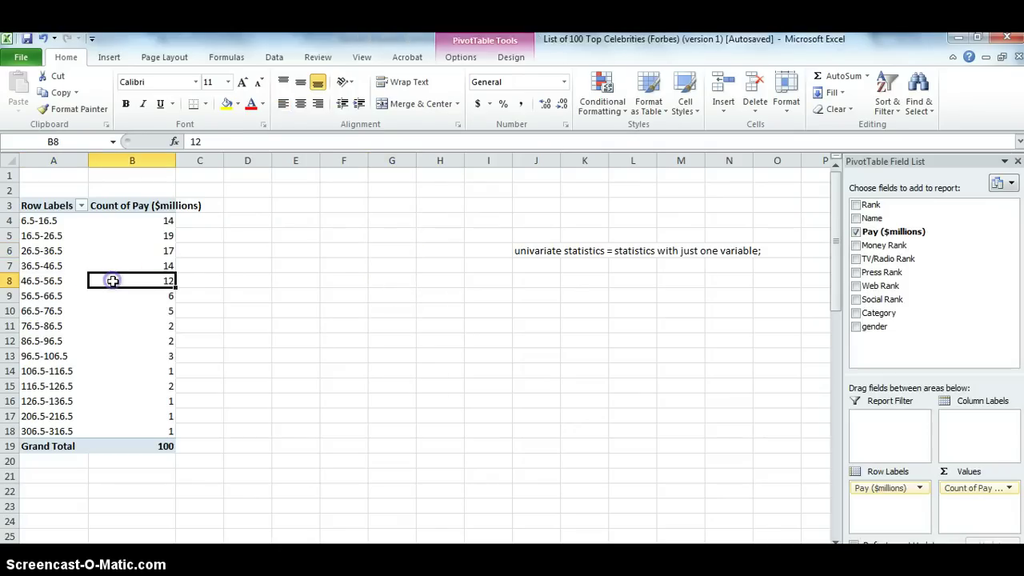
Step: Insert a clustered column PivotChart of Count of Pay and position it beside PivotTable1
{"action": "left_click", "coordinate": [472, 44]}
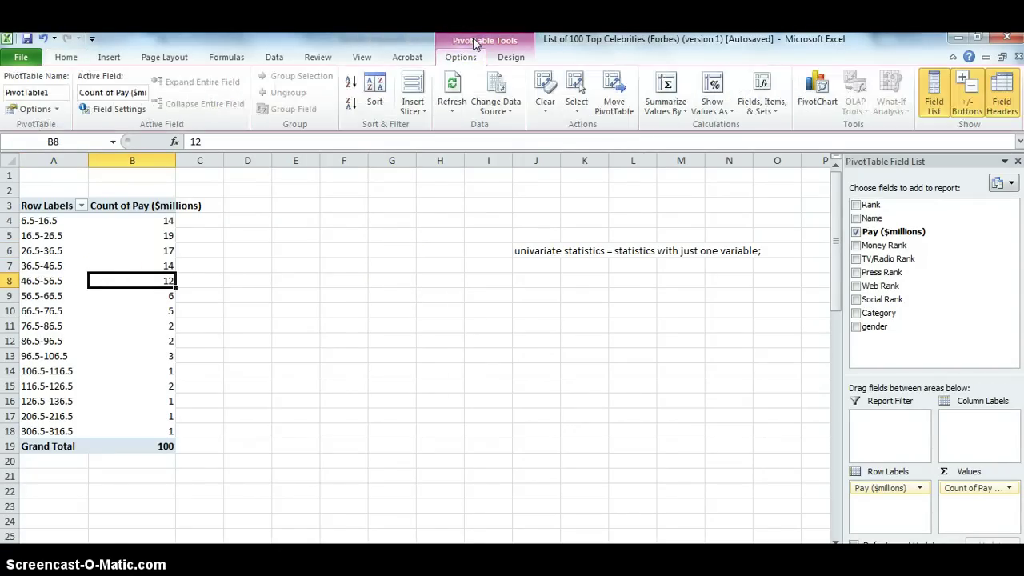
{"action": "left_click", "coordinate": [818, 102]}
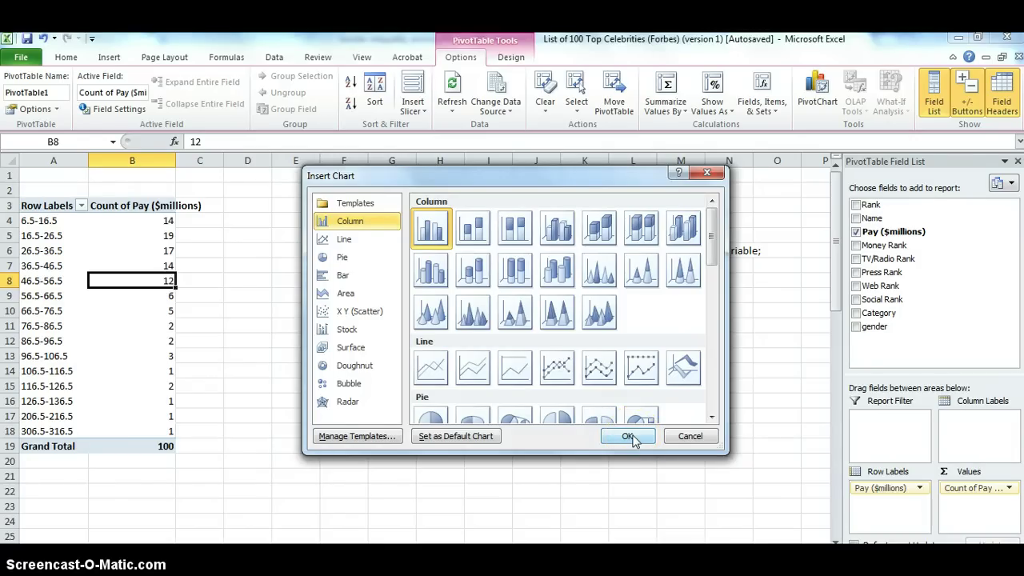
{"action": "left_click", "coordinate": [629, 436]}
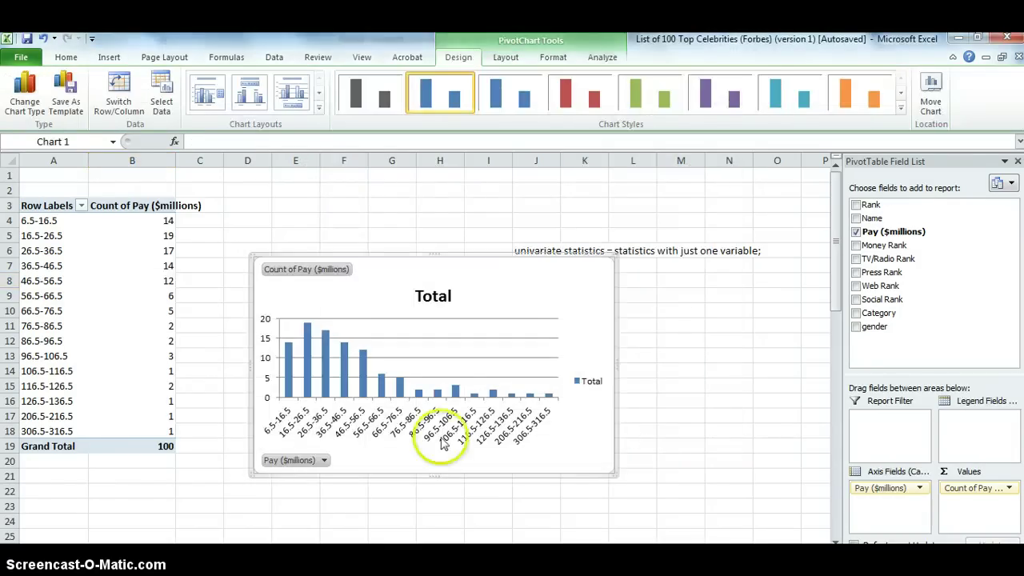
{"action": "left_click_drag", "start_coordinate": [256, 264], "coordinate": [231, 207]}
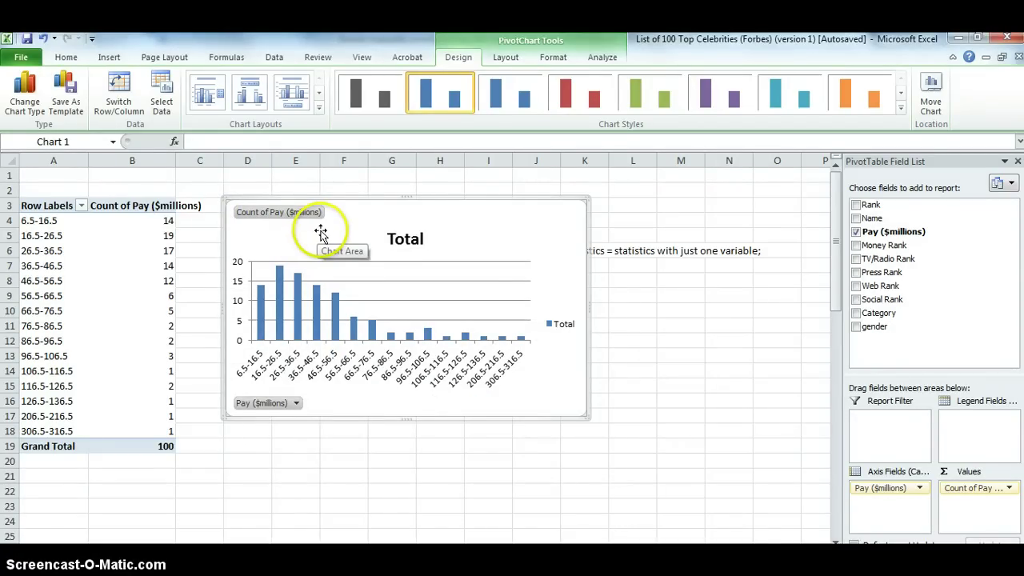
{"action": "mouse_move", "coordinate": [320, 233]}
{"action": "left_mouse_down"}
{"action": "mouse_move", "coordinate": [308, 237]}
{"action": "mouse_move", "coordinate": [311, 229]}
{"action": "mouse_move", "coordinate": [335, 242]}
{"action": "left_mouse_up"}
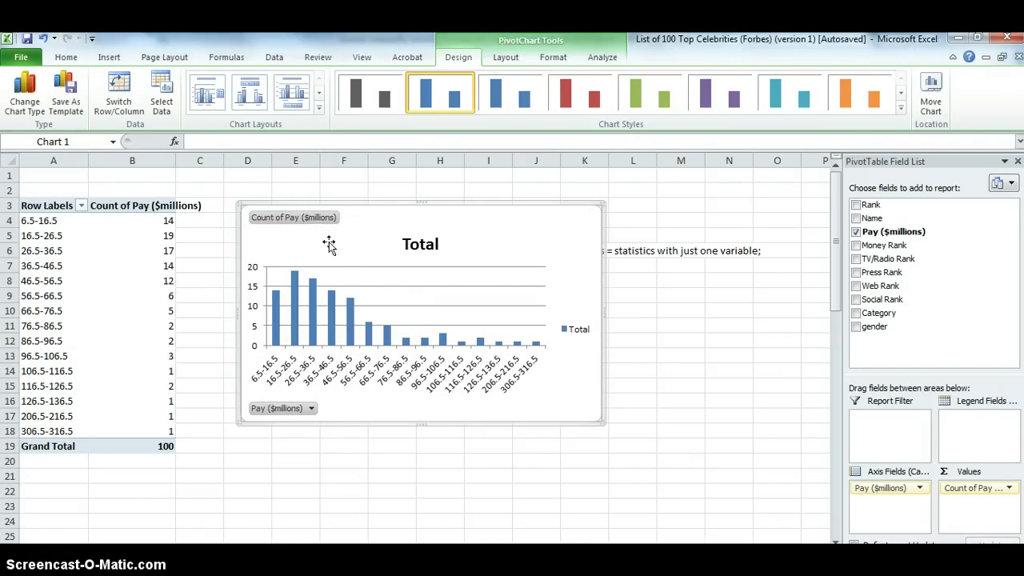
Step: Move the PivotChart onto a new chart sheet named 'histogram of pay'
{"action": "right_click", "coordinate": [329, 242]}
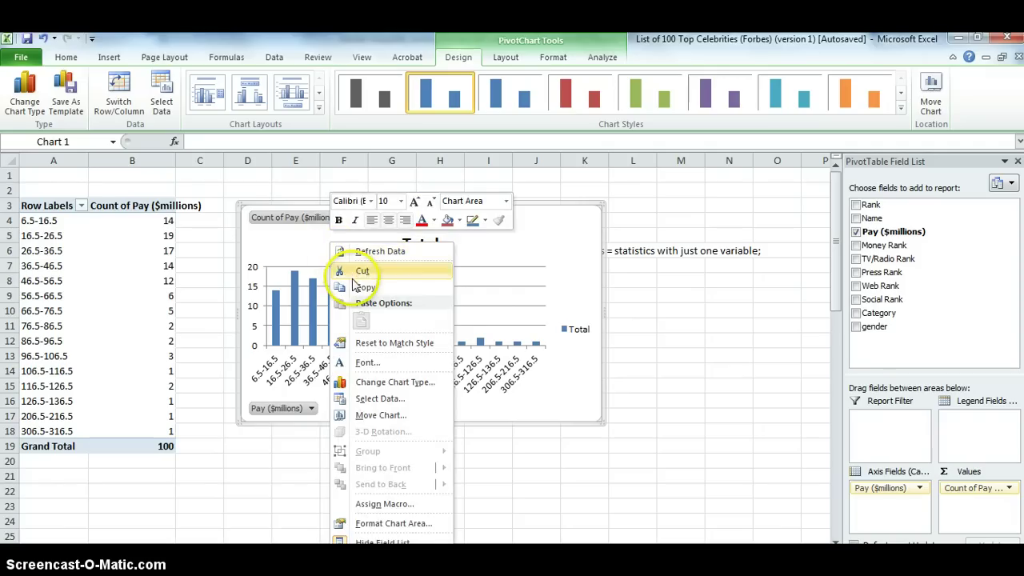
{"action": "left_click", "coordinate": [398, 415]}
{"action": "left_click", "coordinate": [336, 400]}
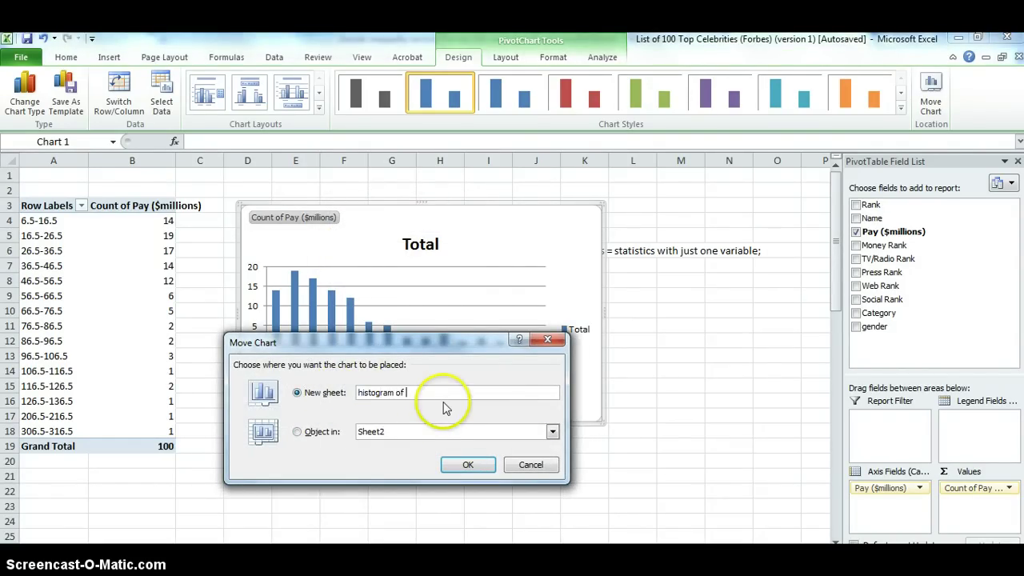
{"action": "left_click", "coordinate": [468, 465]}
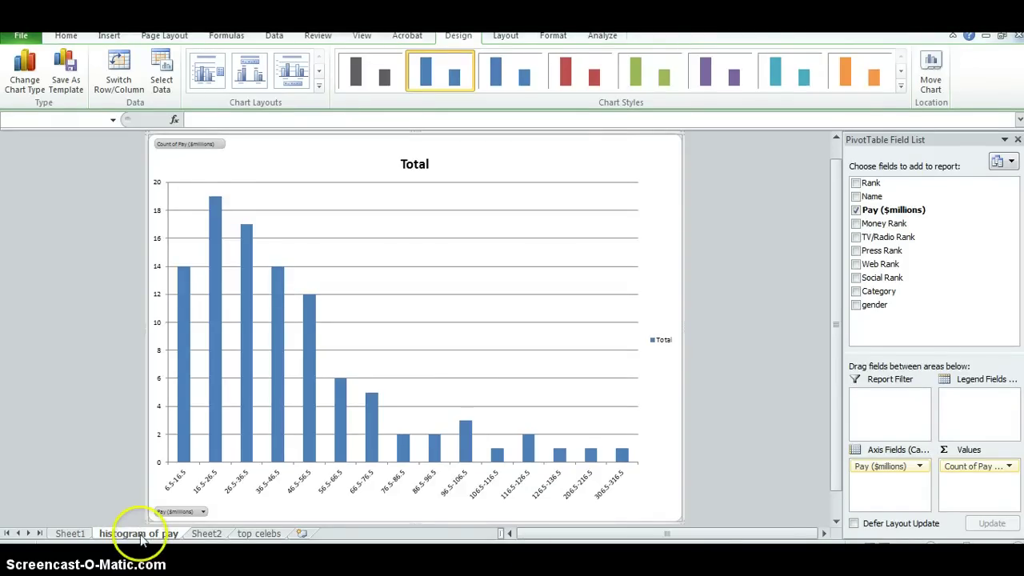
{"action": "left_click", "coordinate": [260, 533]}
{"action": "left_click", "coordinate": [197, 388]}
{"action": "left_click", "coordinate": [206, 533]}
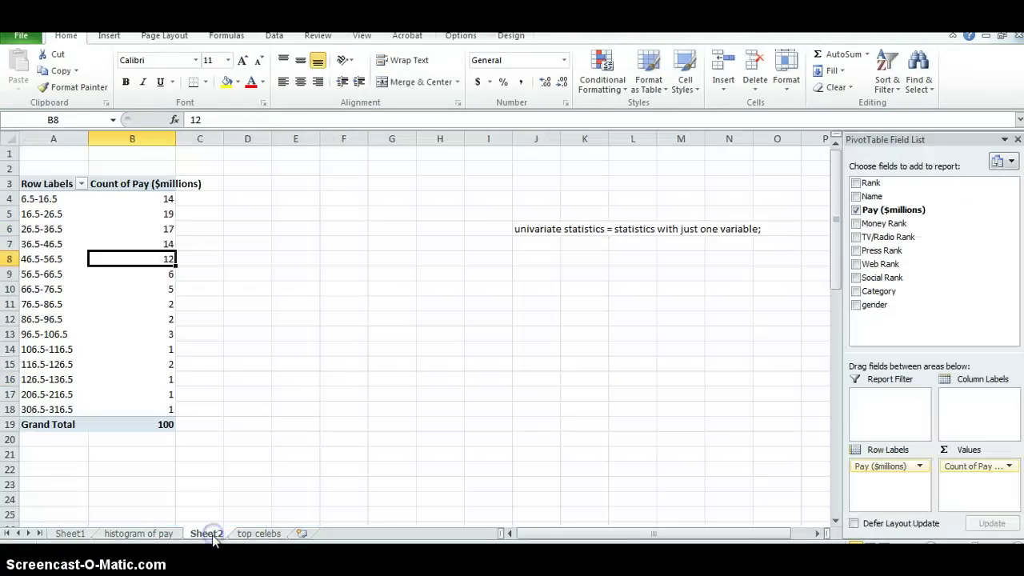
{"action": "left_click", "coordinate": [124, 344]}
{"action": "left_click", "coordinate": [62, 336]}
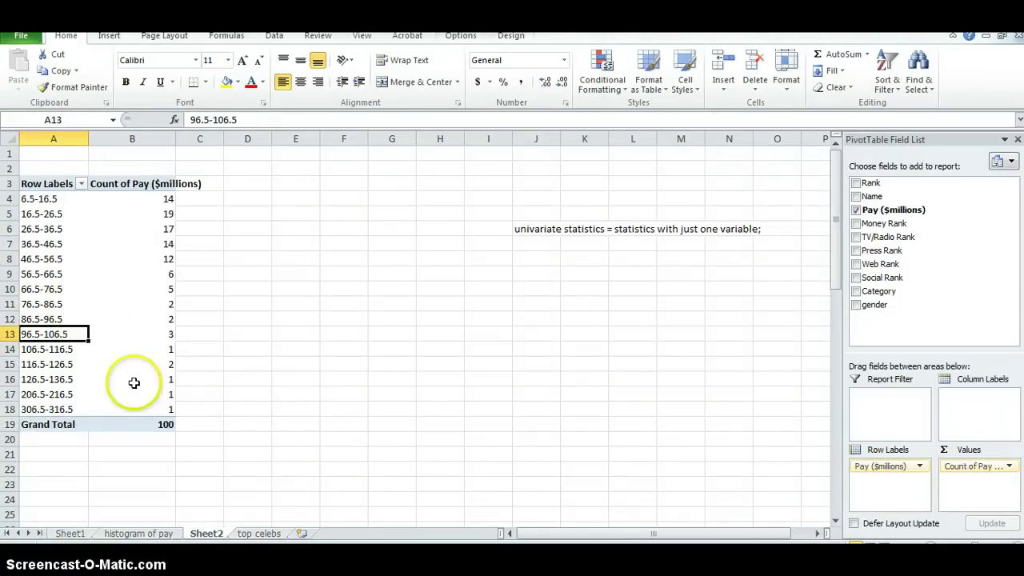
{"action": "left_click", "coordinate": [141, 533]}
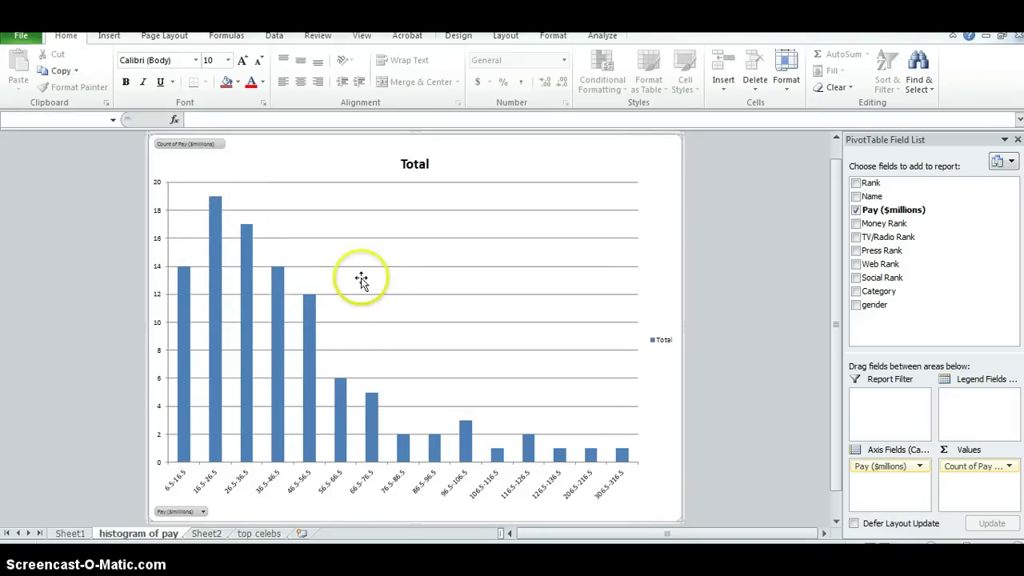
{"action": "left_click", "coordinate": [204, 533]}
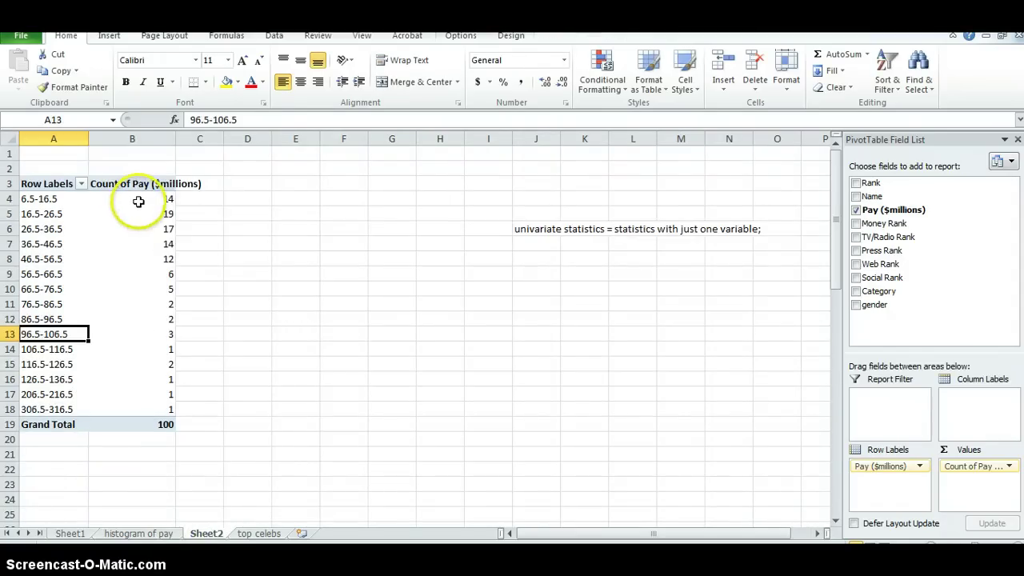
{"action": "left_click_drag", "start_coordinate": [138, 201], "coordinate": [159, 335]}
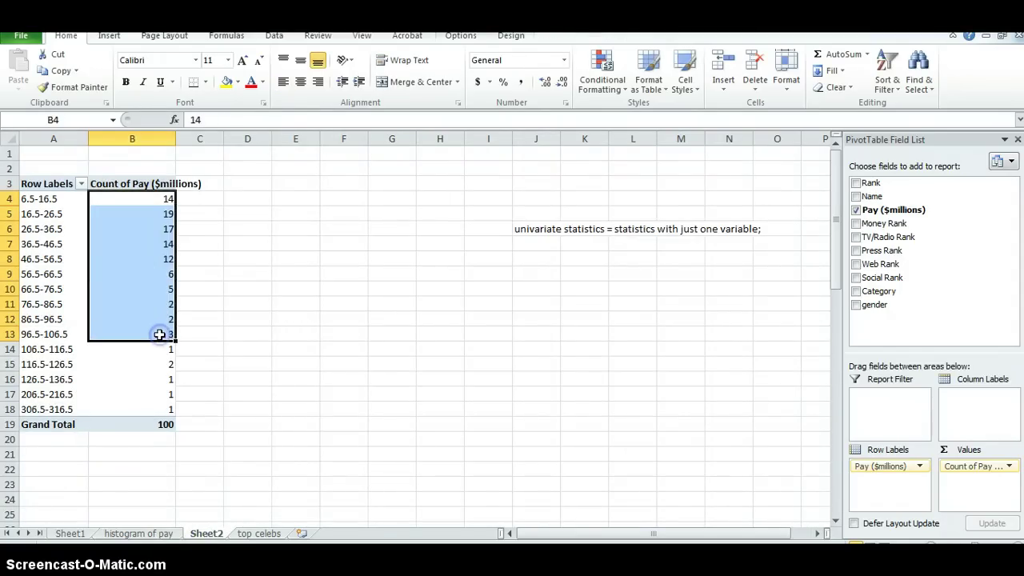
{"action": "left_click", "coordinate": [164, 533]}
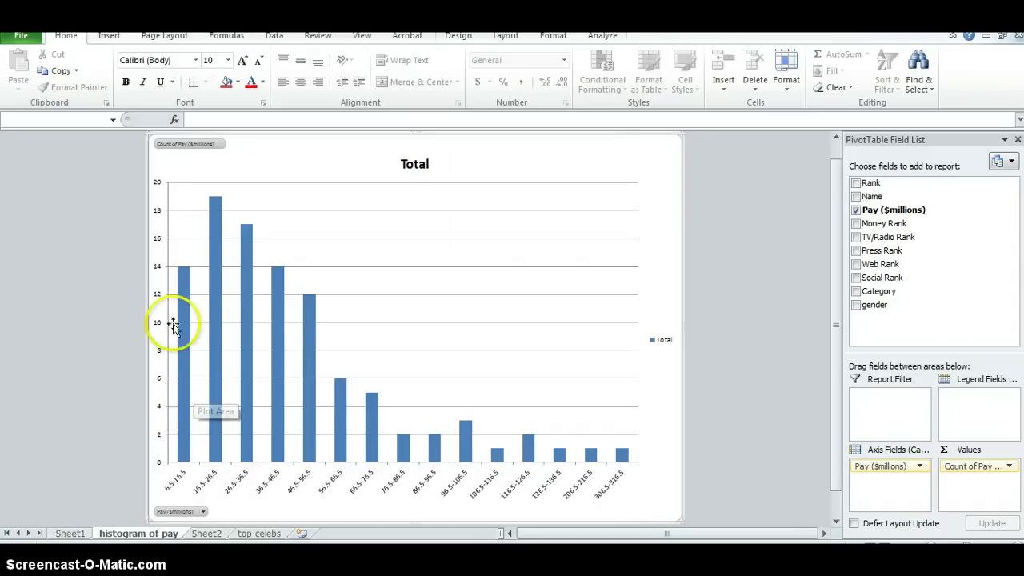
{"action": "mouse_move", "coordinate": [182, 272]}
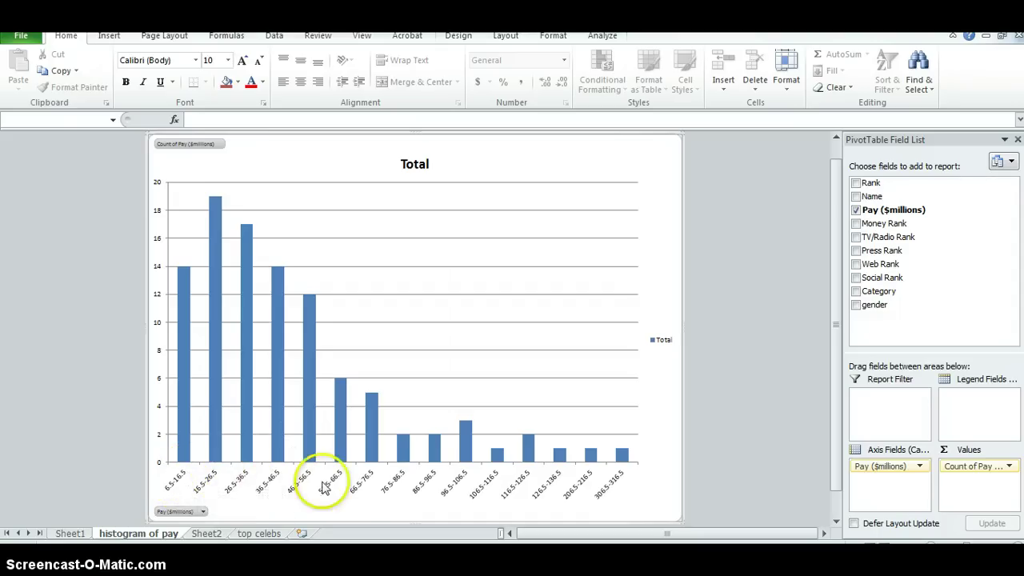
Step: Retitle the chart 'Frequency distribution of earnings among the top 100 celebrities, 2011' over 'Source: Forbes Magazine'
{"action": "left_click", "coordinate": [416, 162]}
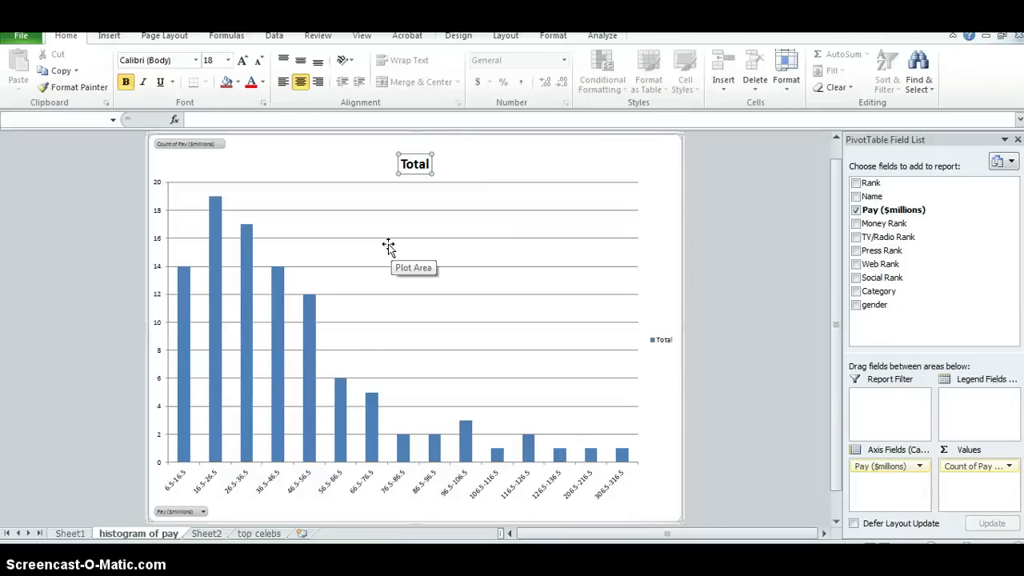
{"action": "left_click", "coordinate": [405, 163]}
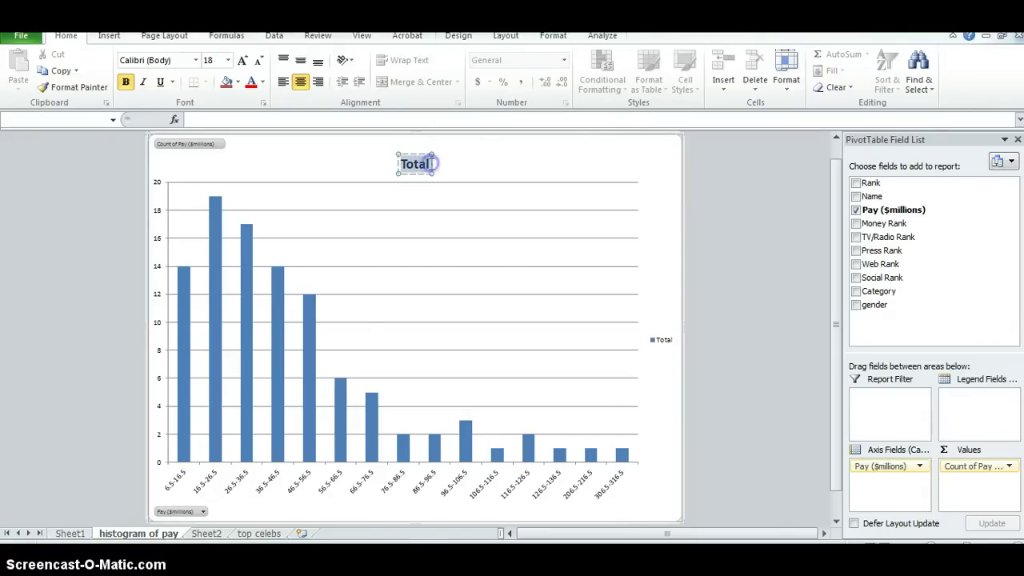
{"action": "type", "text": "Frequency "}
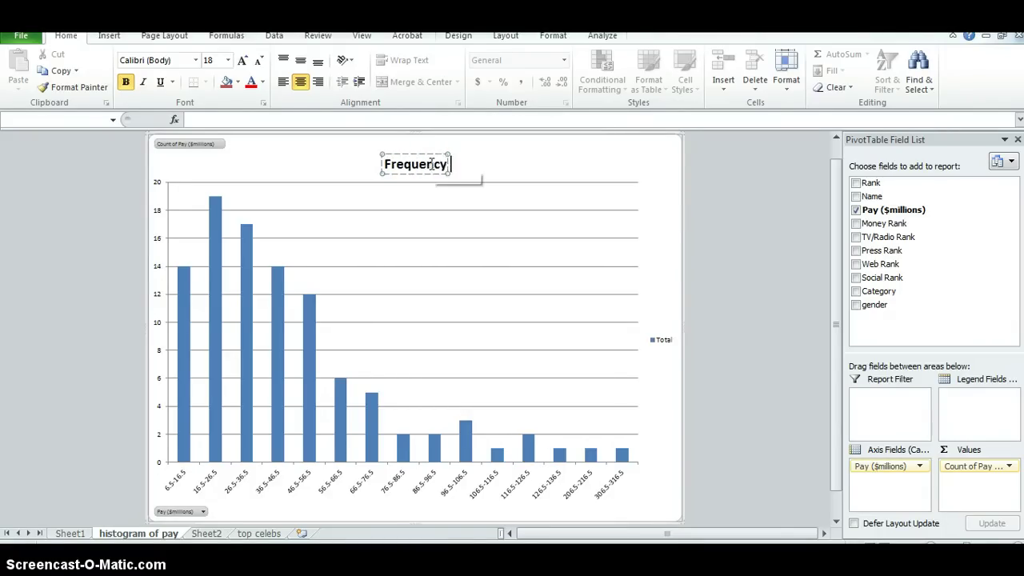
{"action": "type", "text": "distribution of"}
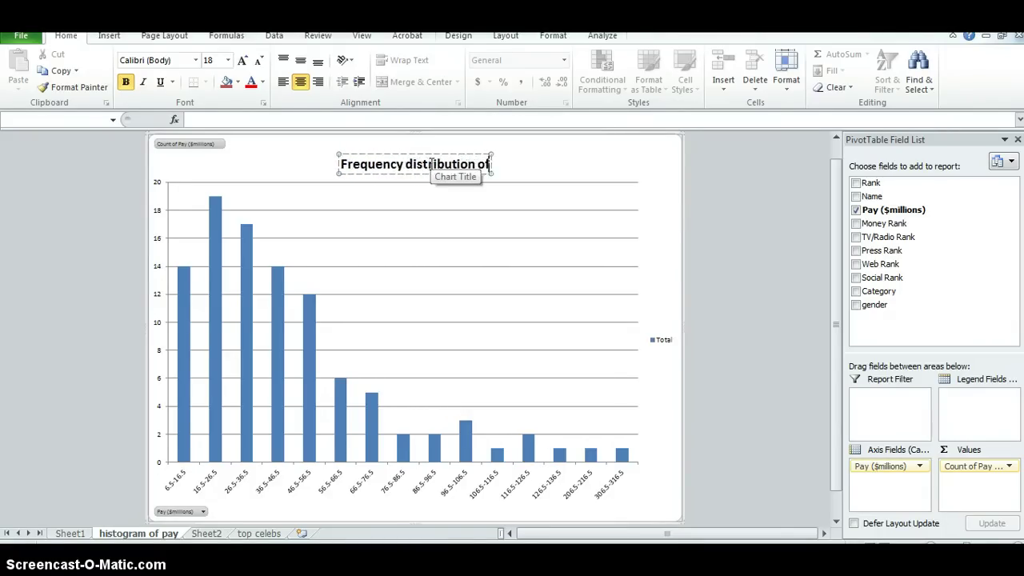
{"action": "type", "text": " earnings among"}
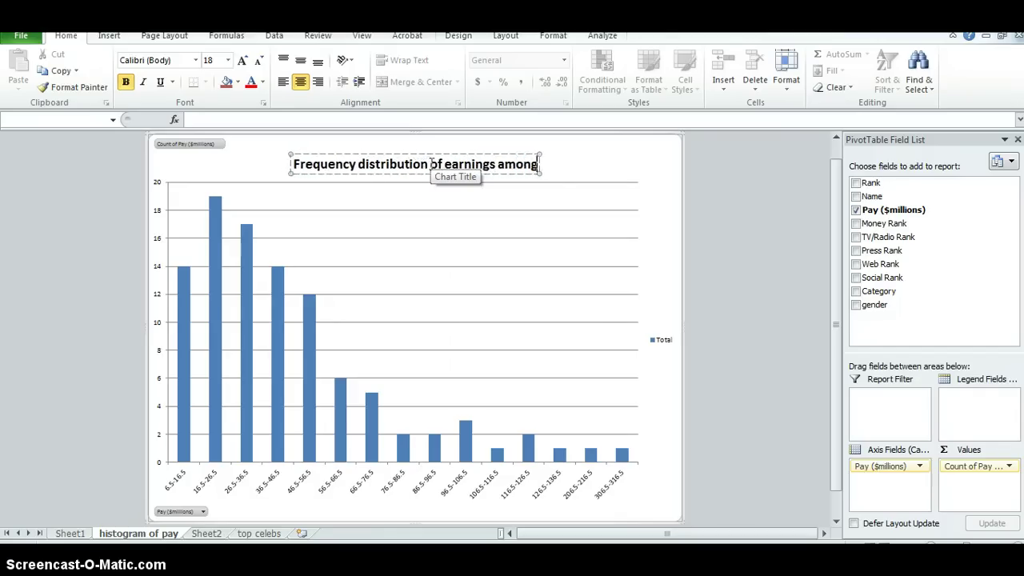
{"action": "type", "text": " the top 100 celebr"}
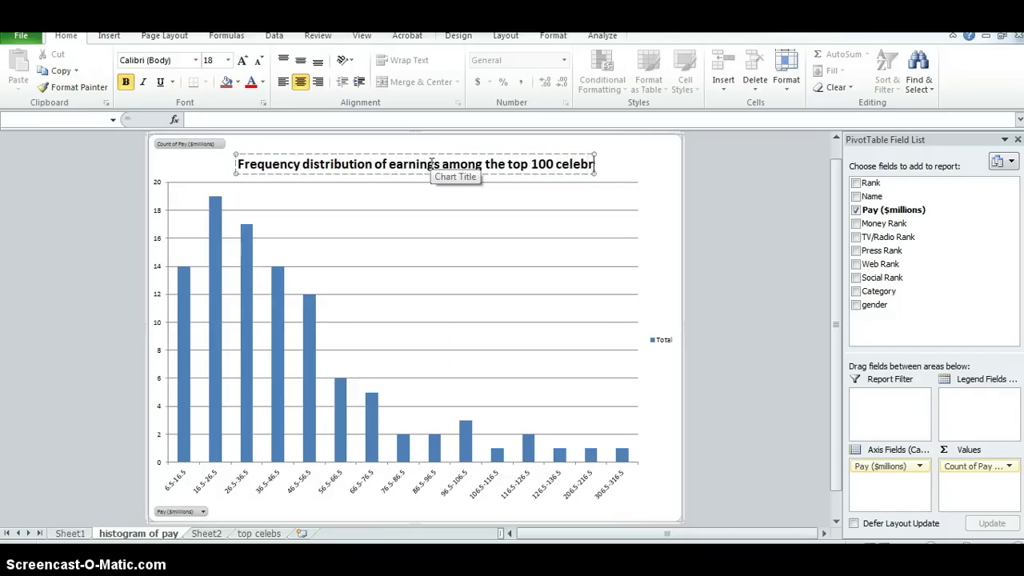
{"action": "type", "text": "ities, 2011"}
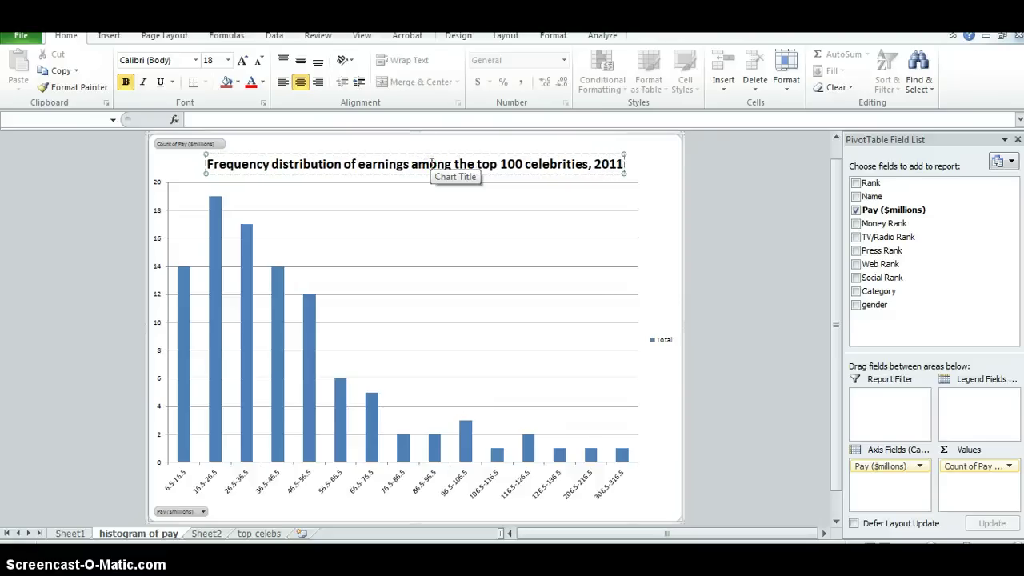
{"action": "key", "text": "Return"}
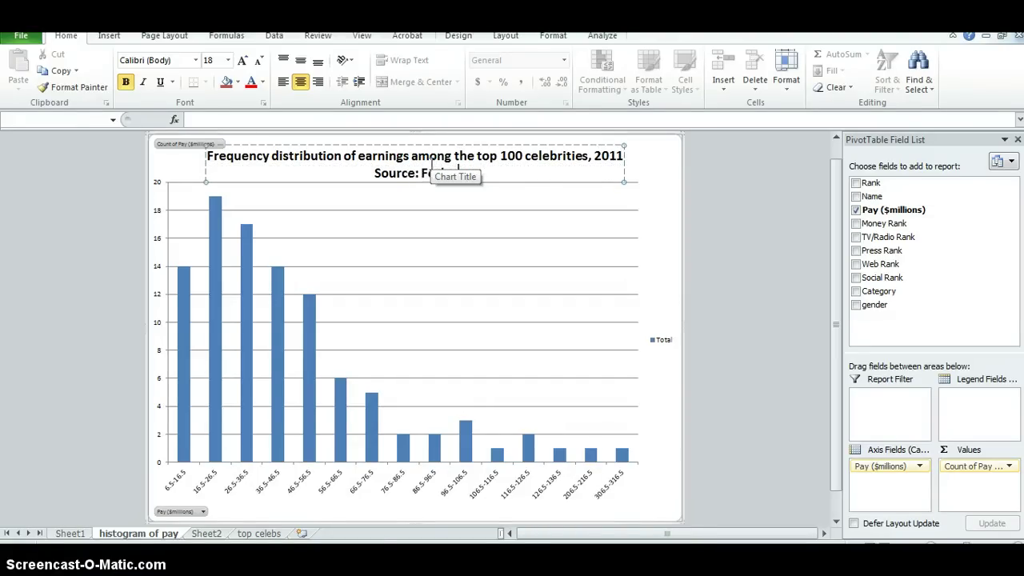
{"action": "type", "text": "Source: Forbes Magazine"}
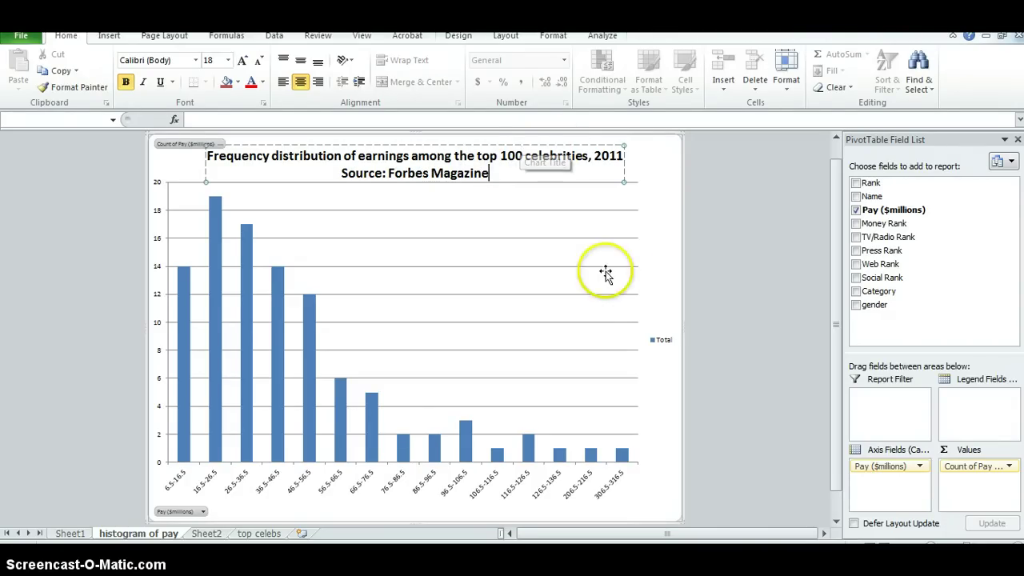
Step: Delete the Total legend from the pay histogram
{"action": "left_click", "coordinate": [664, 229]}
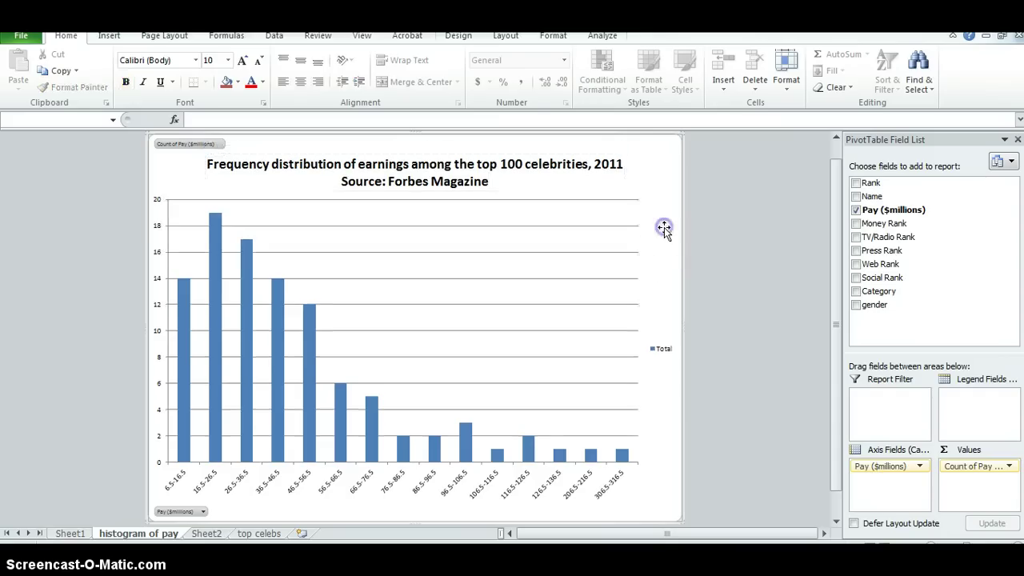
{"action": "left_click", "coordinate": [662, 349]}
{"action": "left_click_drag", "start_coordinate": [667, 375], "coordinate": [647, 420]}
{"action": "key", "text": "Delete"}
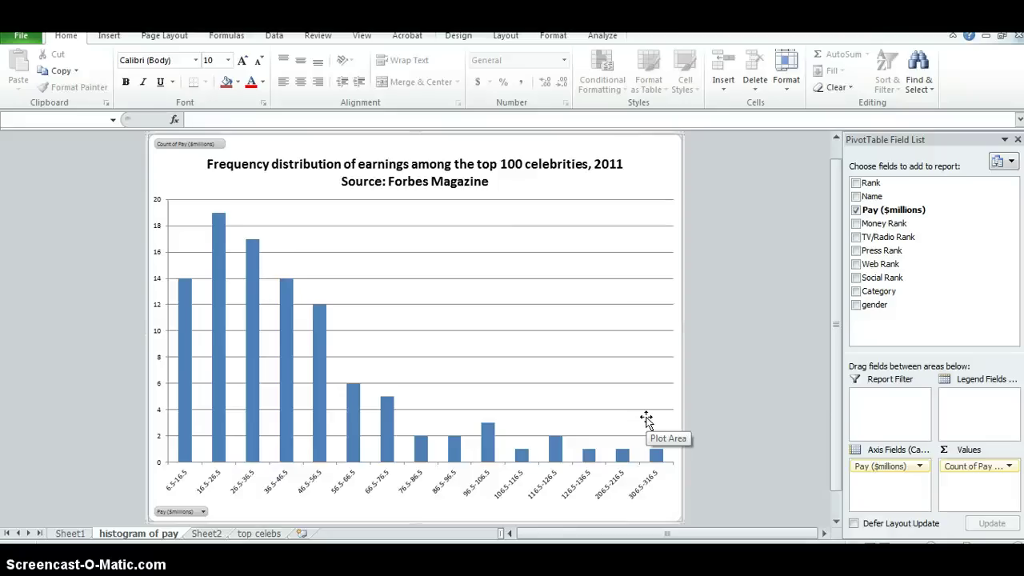
Step: Enlarge the plot area down and right to fill the chart
{"action": "left_click_drag", "start_coordinate": [646, 419], "coordinate": [466, 402]}
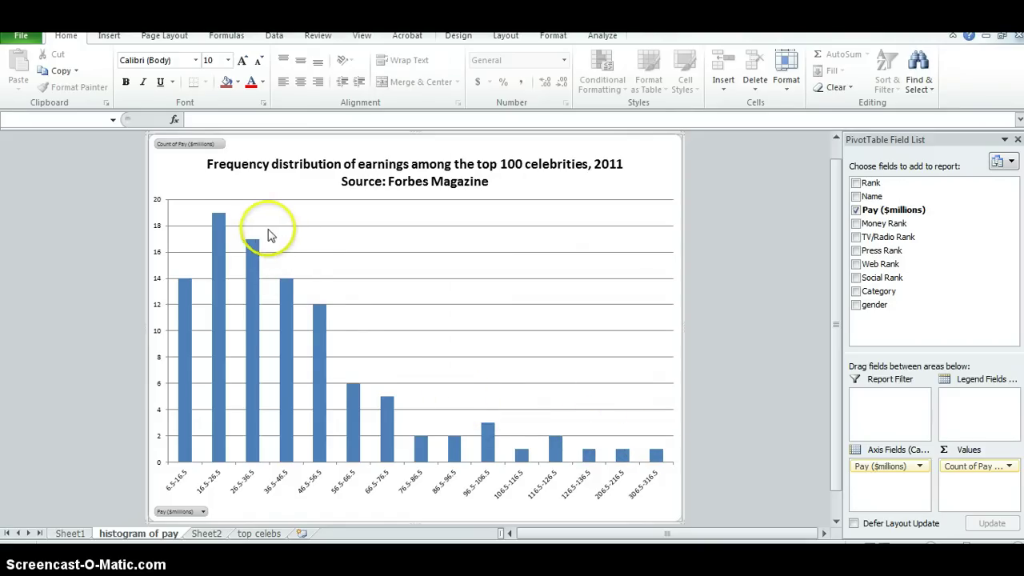
{"action": "left_click_drag", "start_coordinate": [249, 210], "coordinate": [300, 297]}
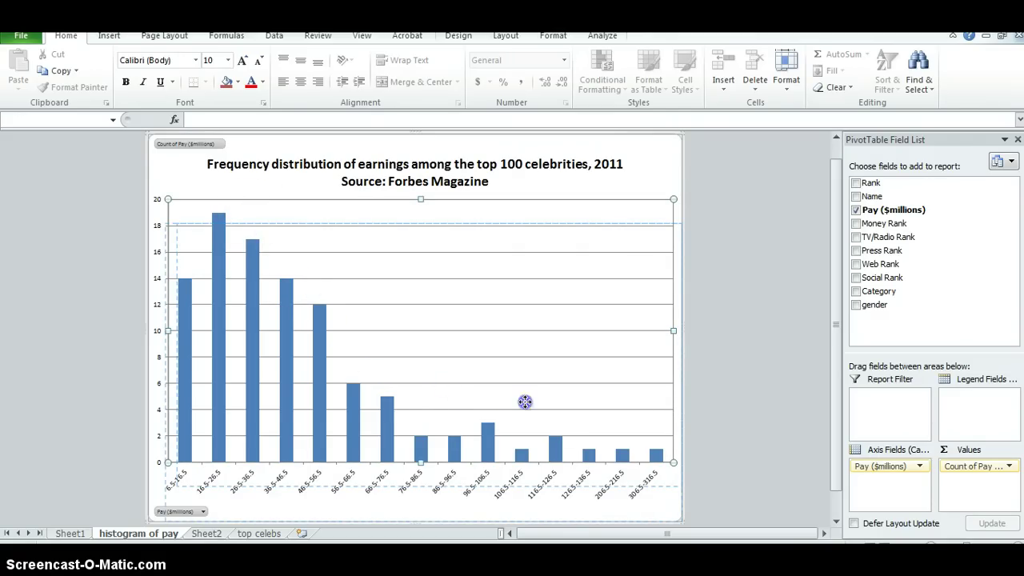
{"action": "left_click_drag", "start_coordinate": [523, 408], "coordinate": [518, 404]}
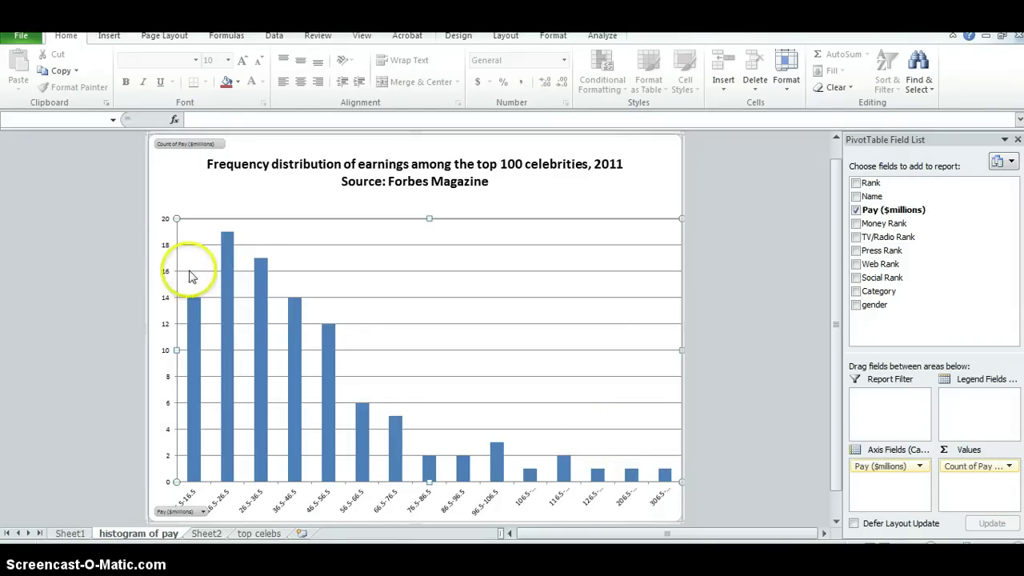
{"action": "mouse_move", "coordinate": [222, 248]}
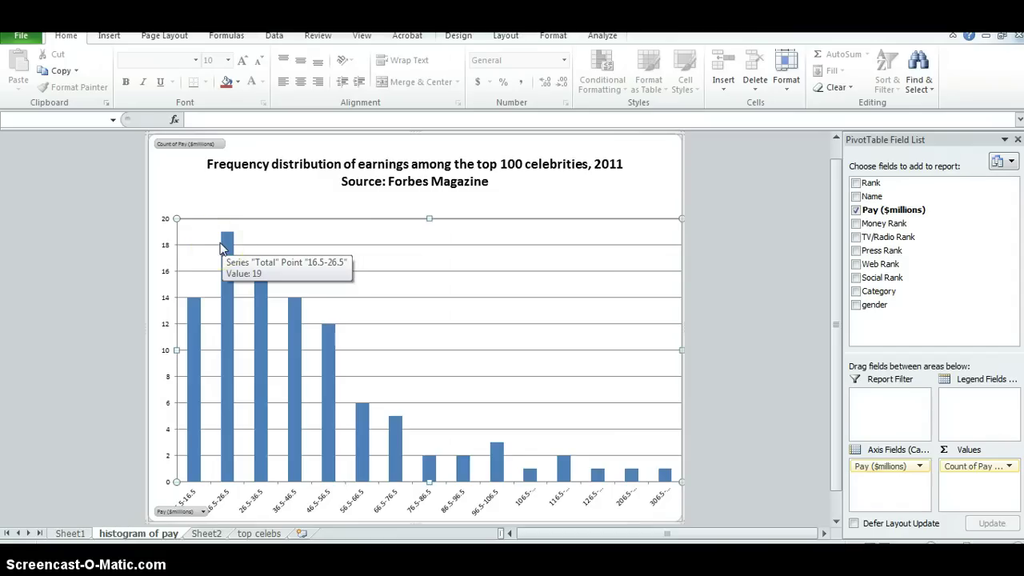
Step: Select the tallest histogram bar (16.5-26.5), then bring up the blank Scribblar whiteboard
{"action": "left_click", "coordinate": [224, 235]}
{"action": "left_click", "coordinate": [224, 232]}
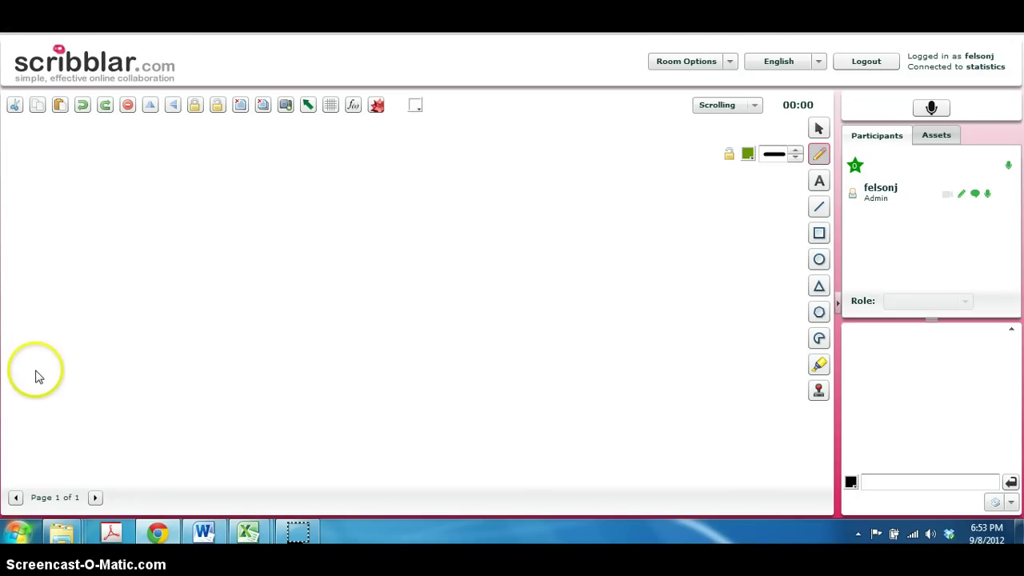
{"action": "left_click", "coordinate": [83, 369]}
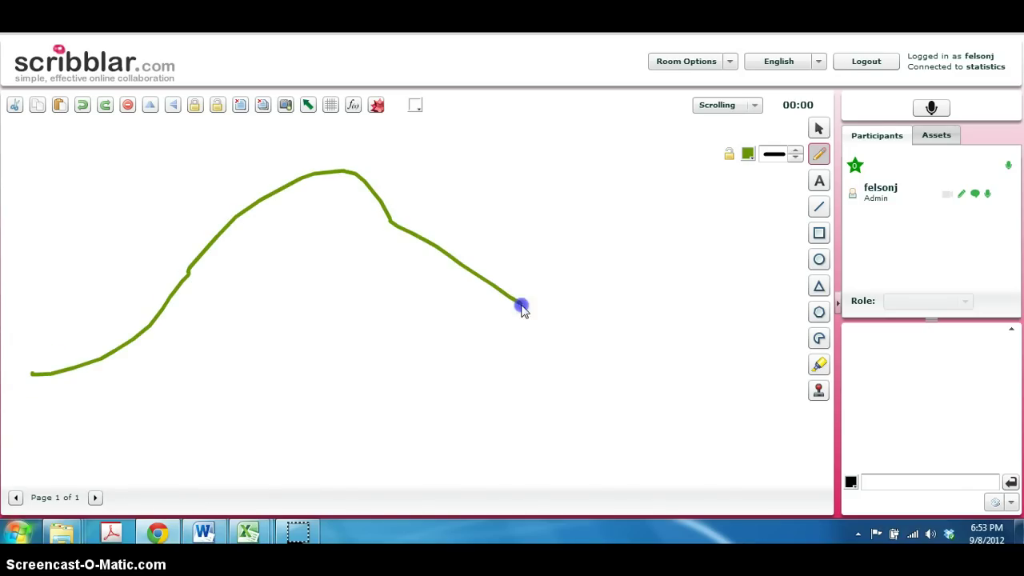
{"action": "left_click_drag", "start_coordinate": [741, 376], "coordinate": [747, 370]}
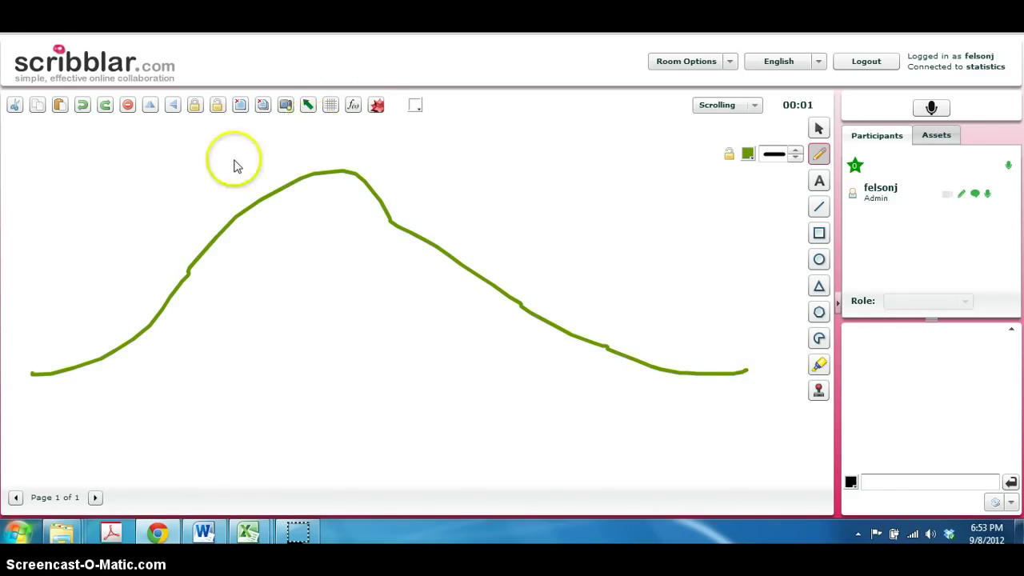
{"action": "left_click", "coordinate": [82, 106]}
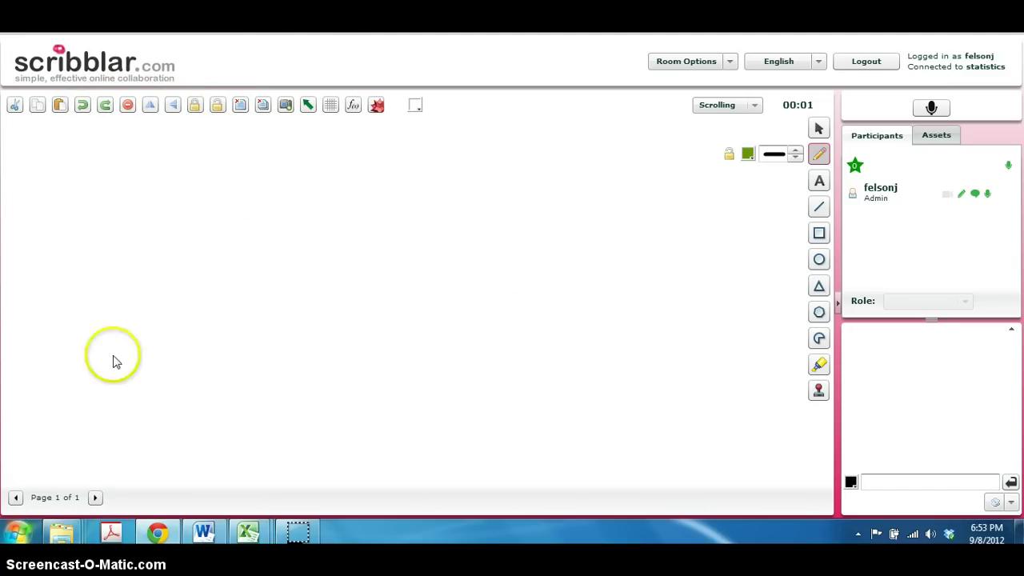
{"action": "left_click", "coordinate": [95, 390]}
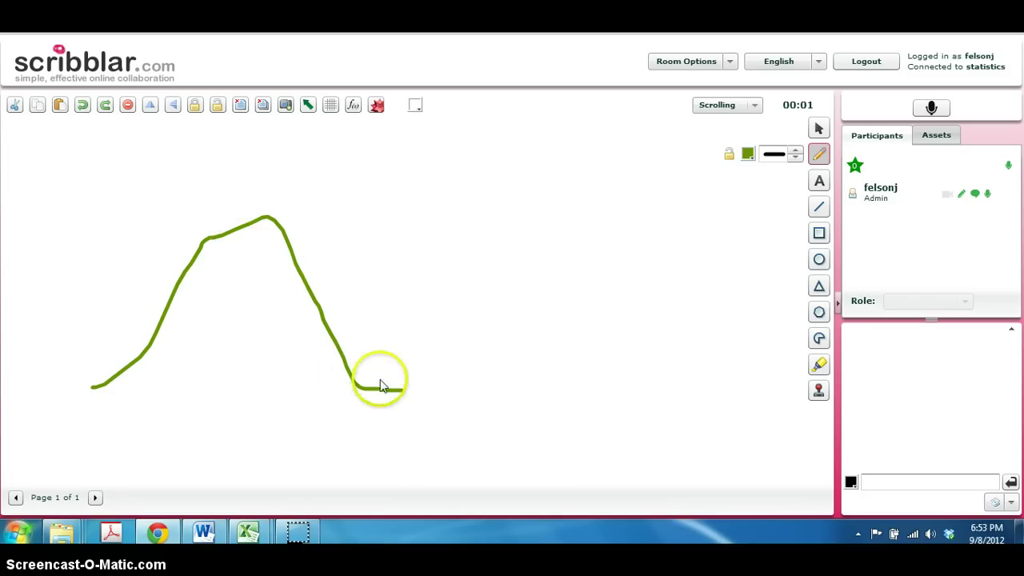
{"action": "left_click", "coordinate": [81, 105]}
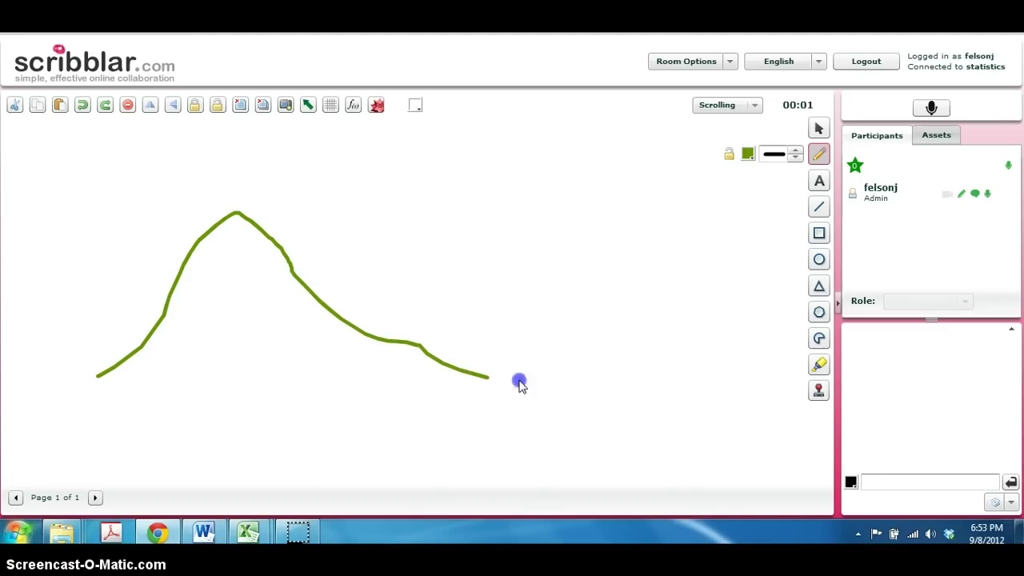
{"action": "left_click_drag", "start_coordinate": [728, 392], "coordinate": [733, 388]}
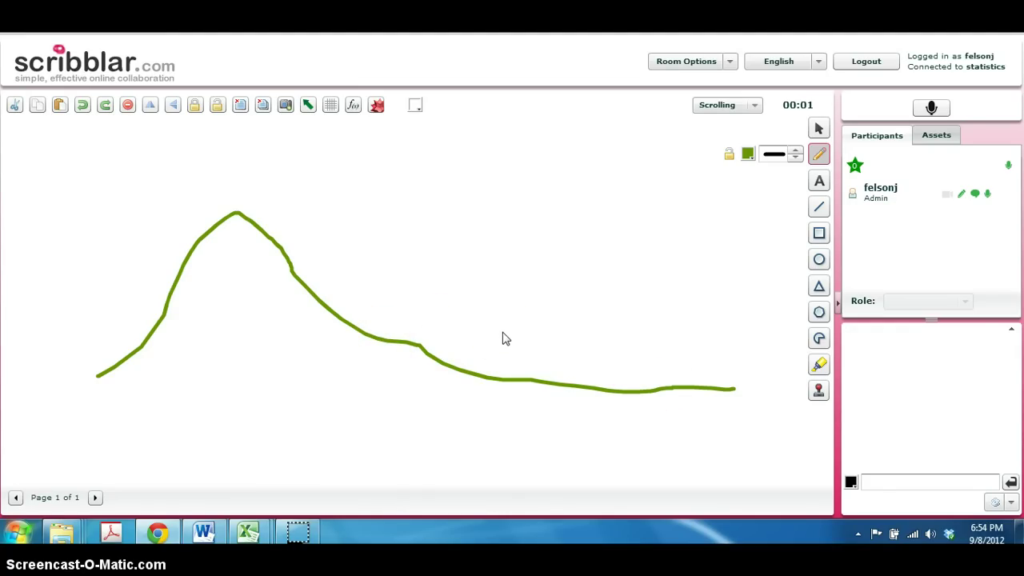
{"action": "left_click", "coordinate": [943, 482]}
{"action": "left_click", "coordinate": [82, 105]}
{"action": "left_click_drag", "start_coordinate": [99, 395], "coordinate": [377, 335]}
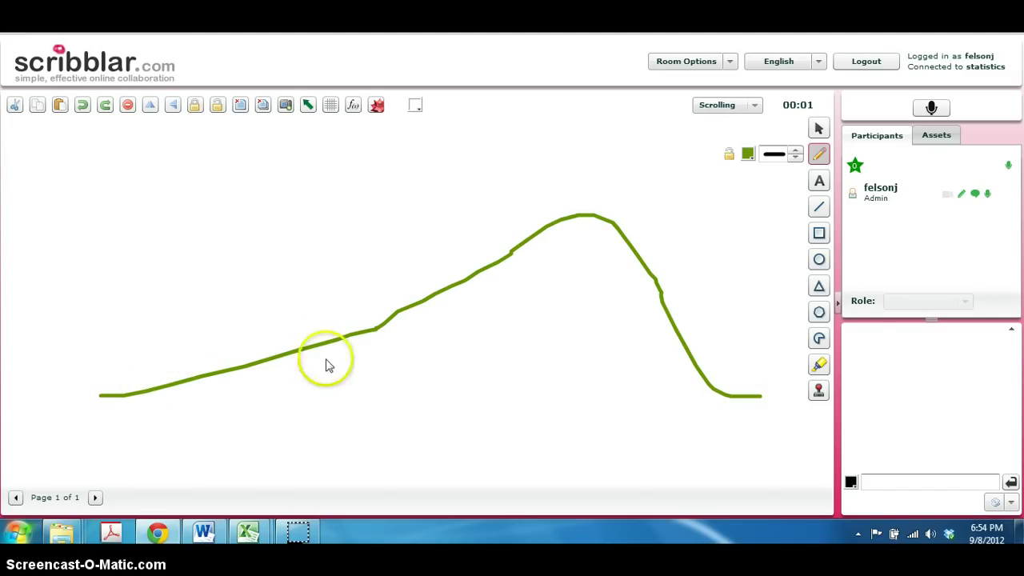
Step: Undo the left-skewed curve and sketch a curve from the lower left with a long right tail
{"action": "left_click", "coordinate": [82, 105]}
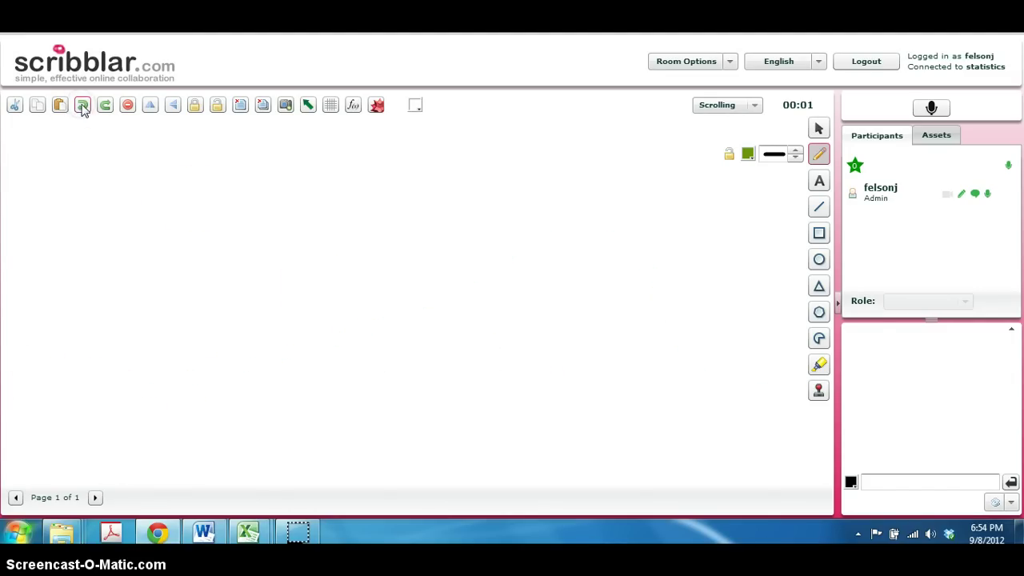
{"action": "left_click_drag", "start_coordinate": [48, 409], "coordinate": [137, 322]}
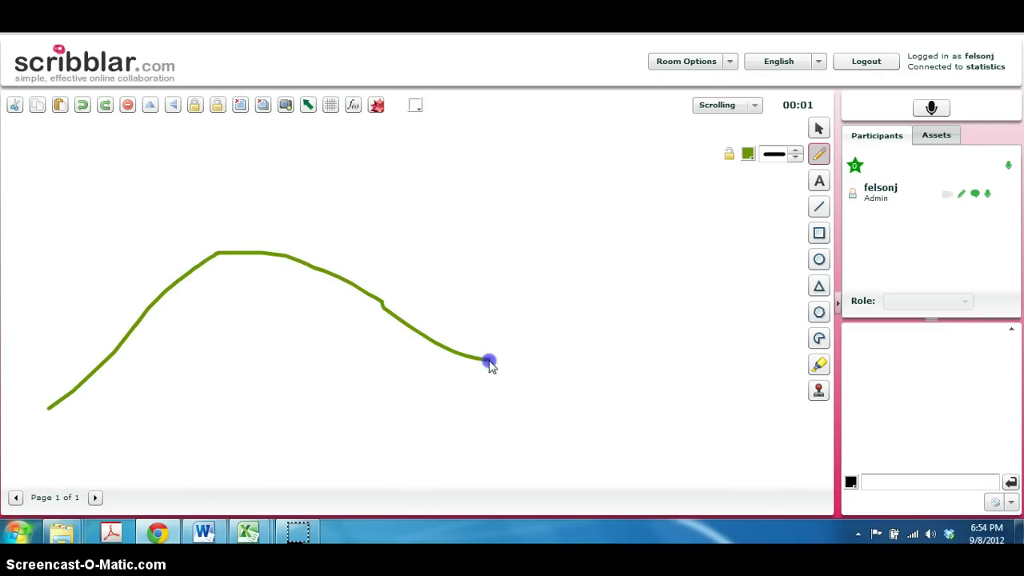
{"action": "left_click_drag", "start_coordinate": [813, 417], "coordinate": [816, 413]}
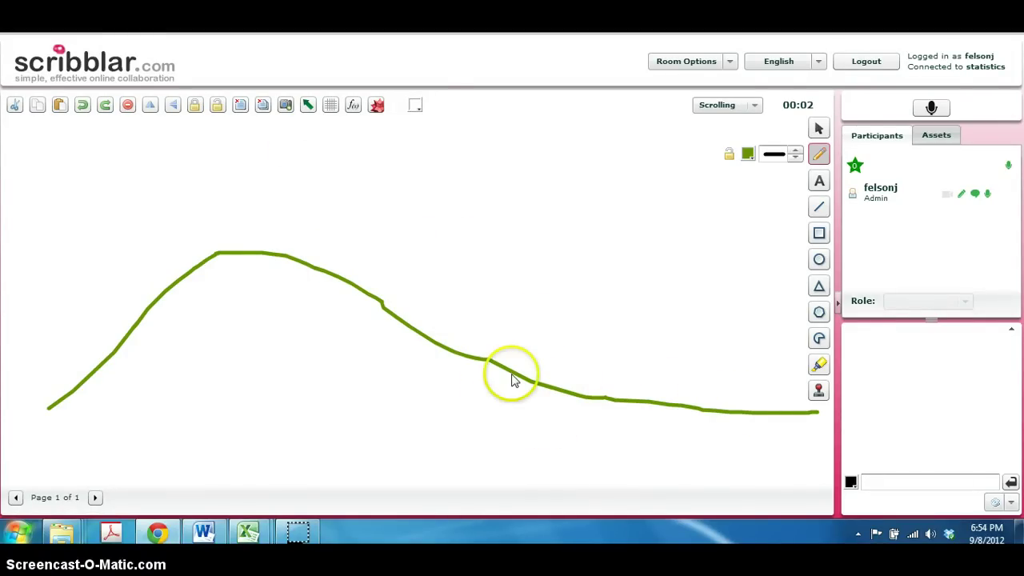
Step: Undo the skewed curve and tall peak, then draw a tall peak with a smaller second bump
{"action": "left_click", "coordinate": [83, 106]}
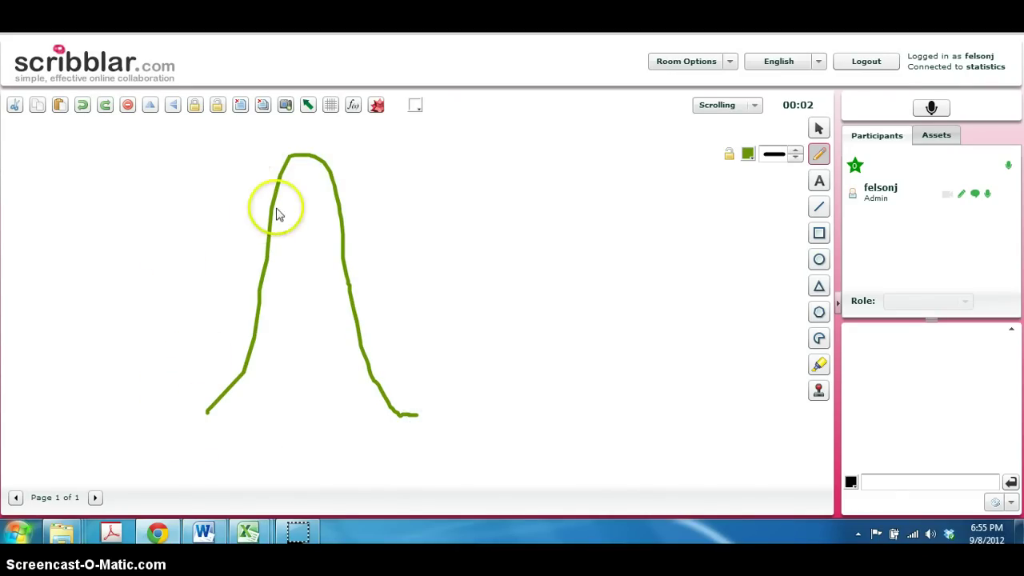
{"action": "left_click", "coordinate": [82, 106]}
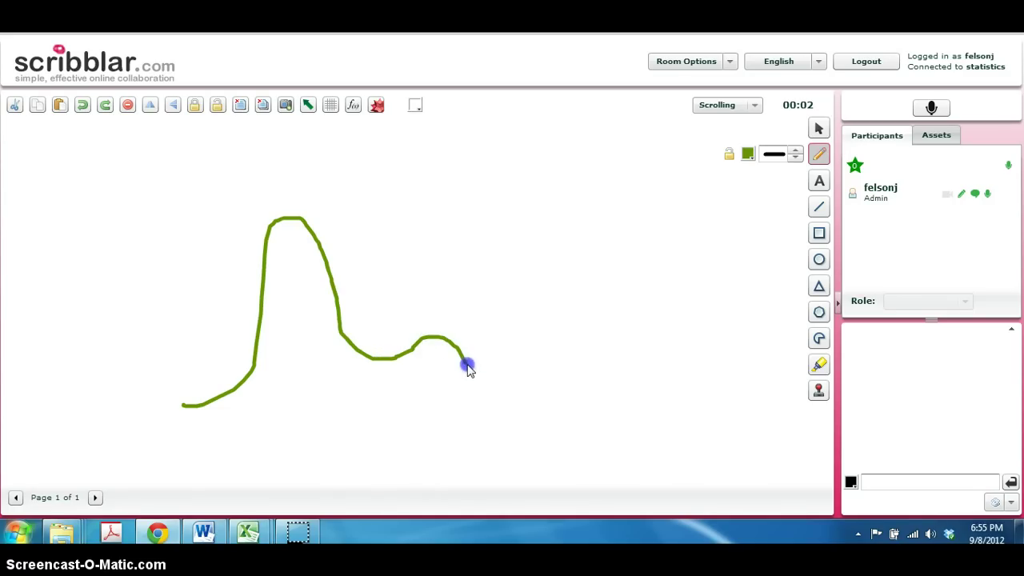
{"action": "left_click_drag", "start_coordinate": [560, 392], "coordinate": [562, 389]}
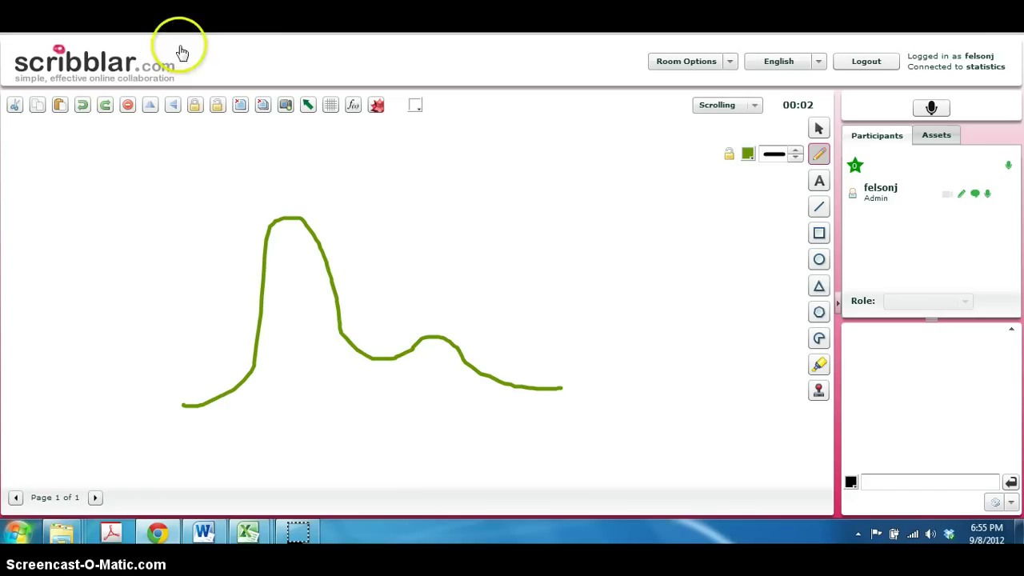
Step: Replace the two-peaked curve with one right-skewed curve whose tail reaches the board's right edge
{"action": "left_click", "coordinate": [84, 105]}
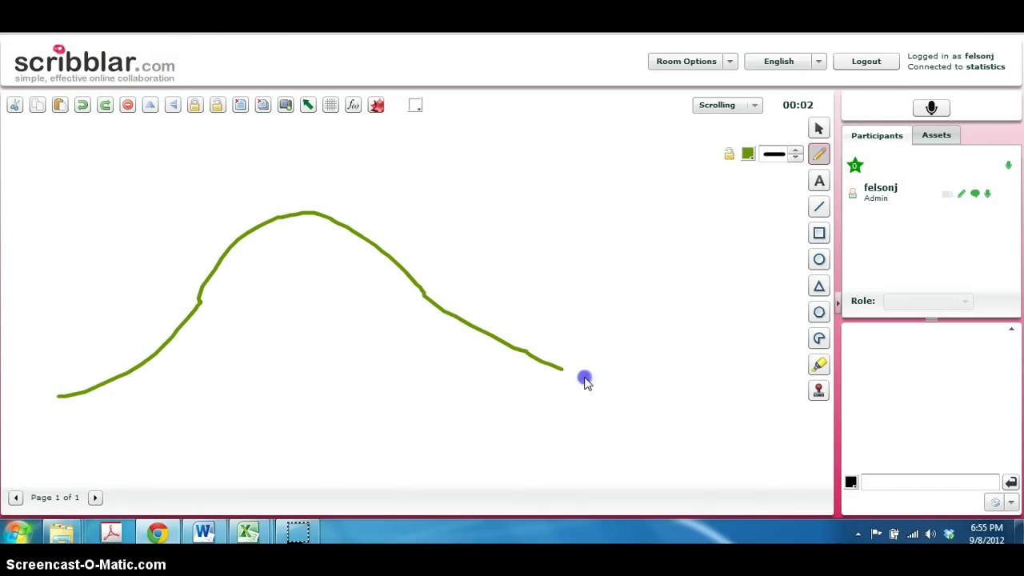
{"action": "left_click_drag", "start_coordinate": [836, 421], "coordinate": [838, 419]}
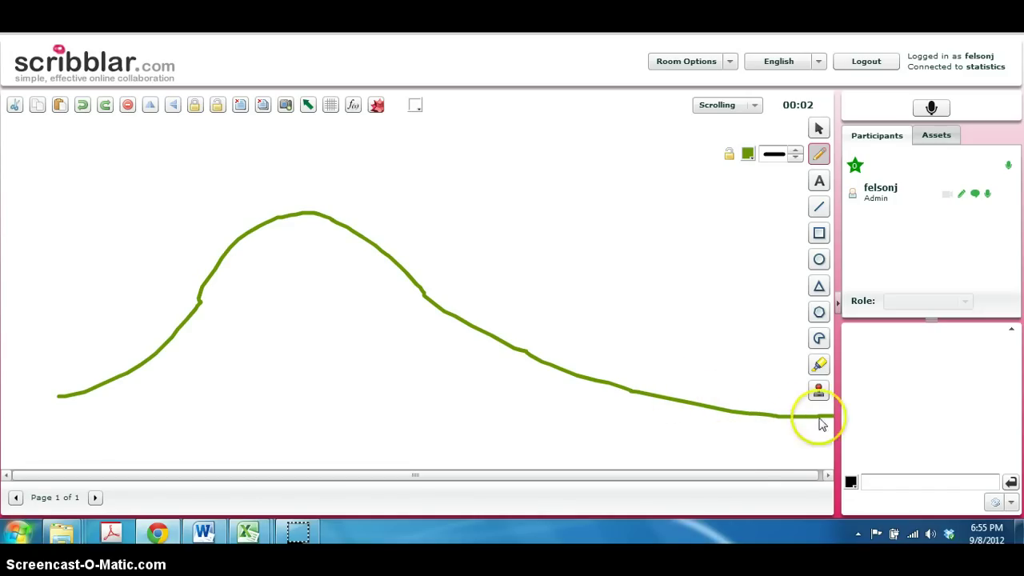
{"action": "left_click", "coordinate": [780, 475]}
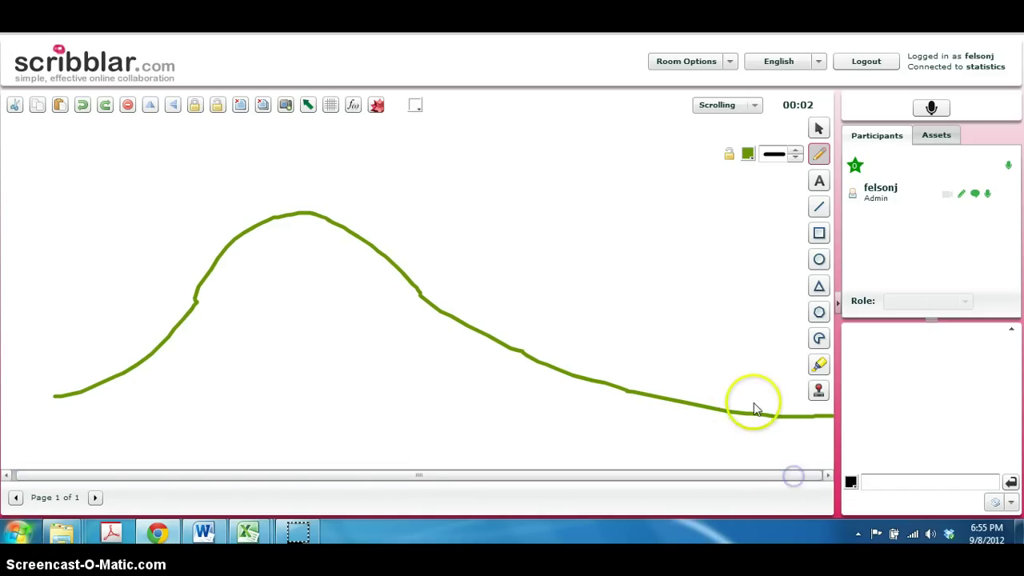
{"action": "left_click", "coordinate": [273, 192]}
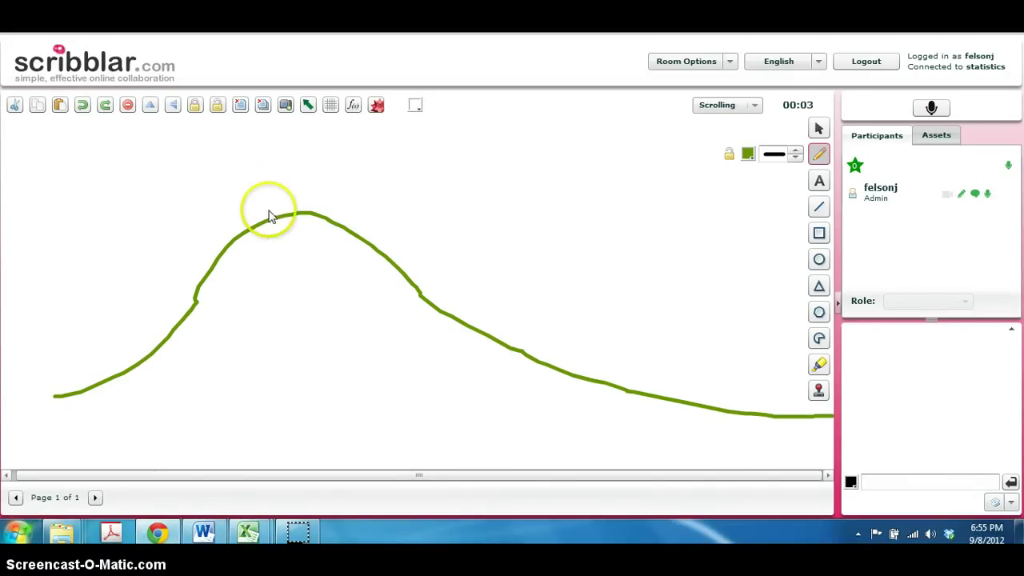